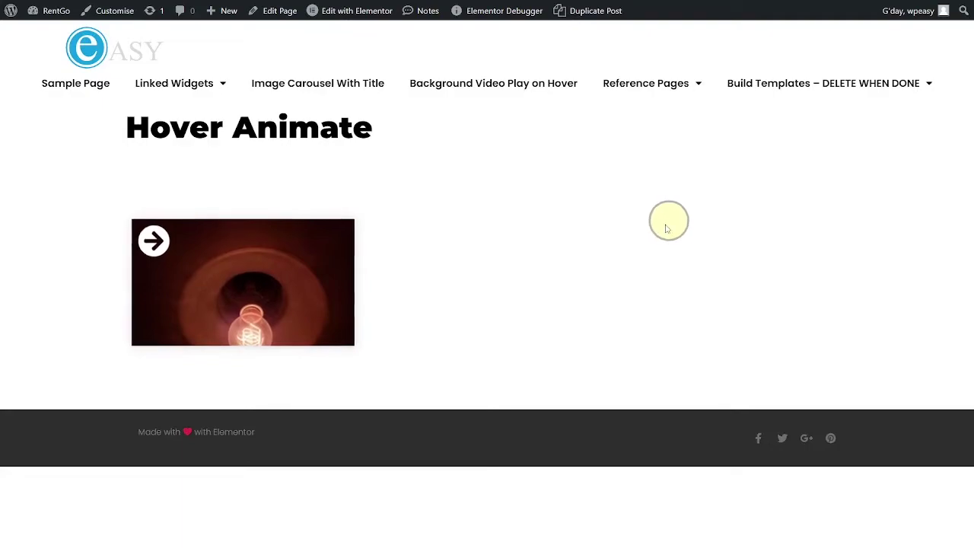
Switch to the Elementor editor window and open the advanced settings of Container Left Col.
key("alt+Tab")
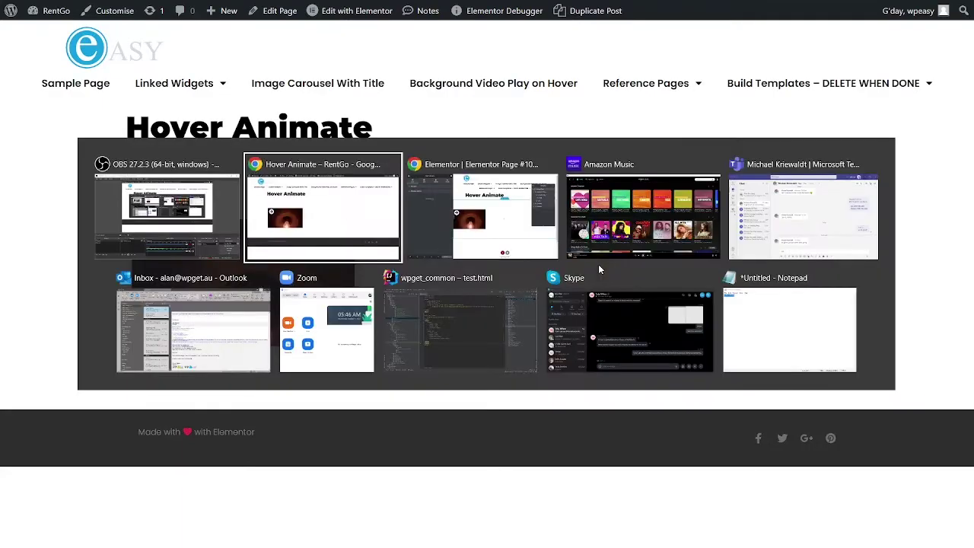
key("alt+Tab")
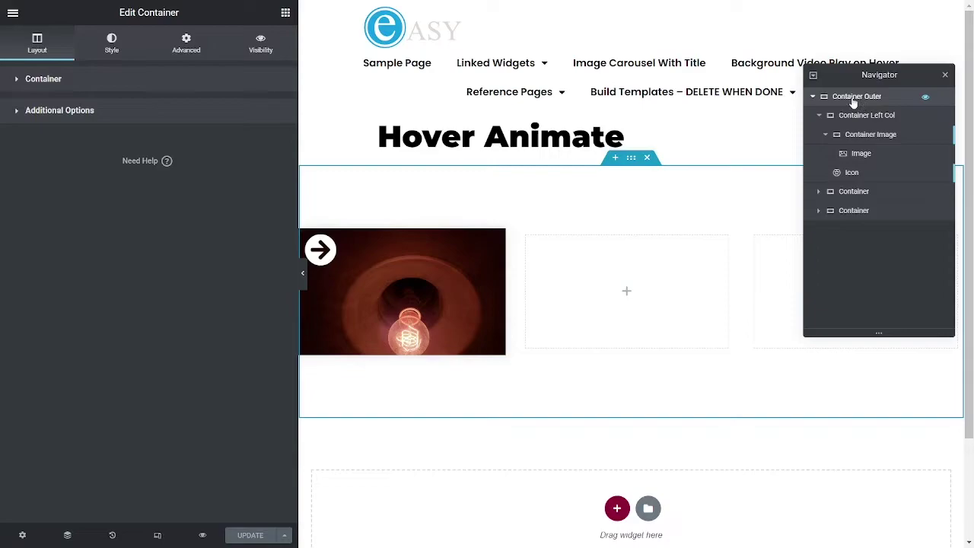
left_click(852, 118)
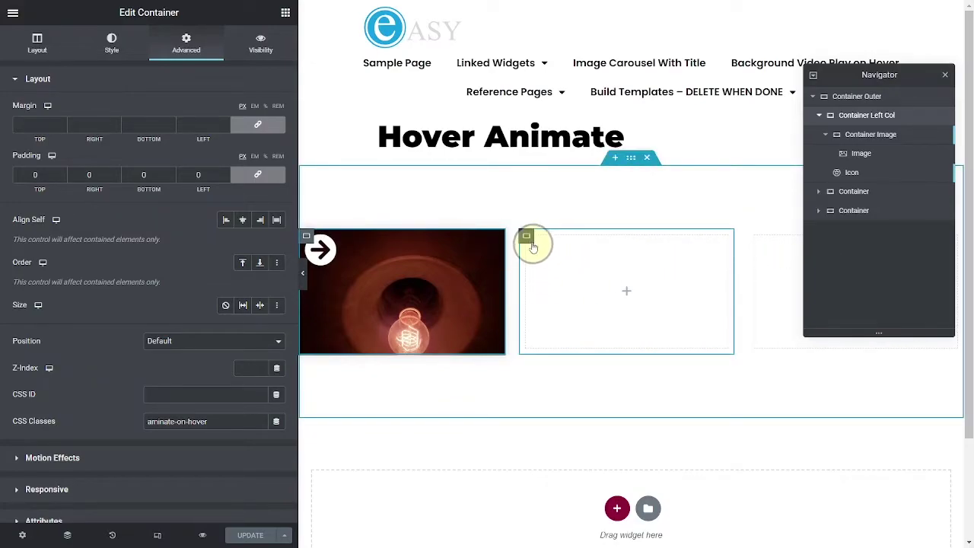
Delete the empty middle container and duplicate Container Left Col in its place.
right_click(526, 236)
left_click(566, 444)
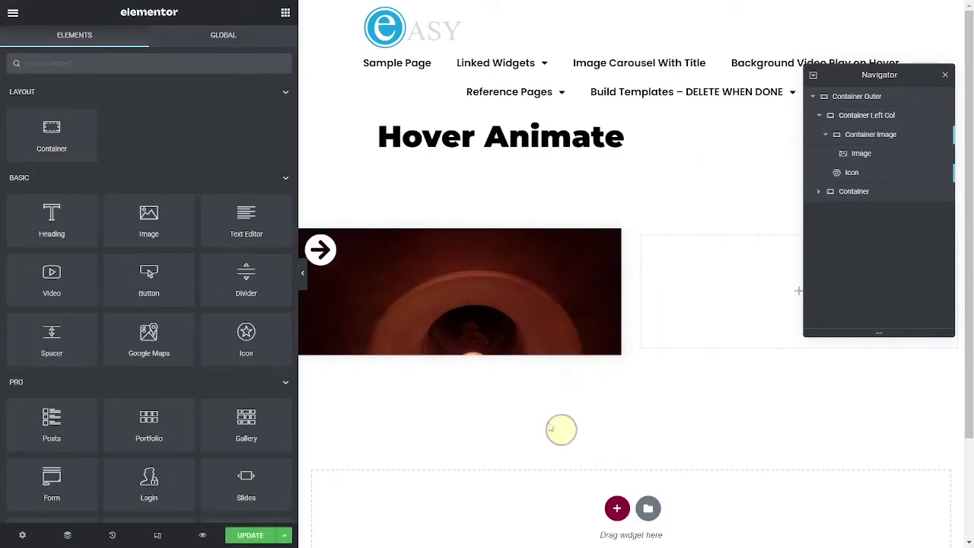
left_click(854, 118)
right_click(853, 120)
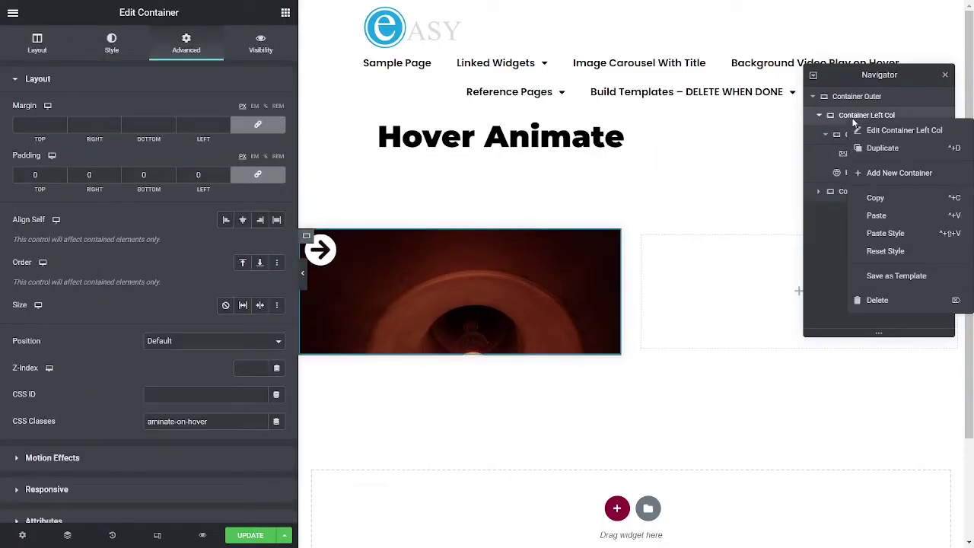
left_click(906, 150)
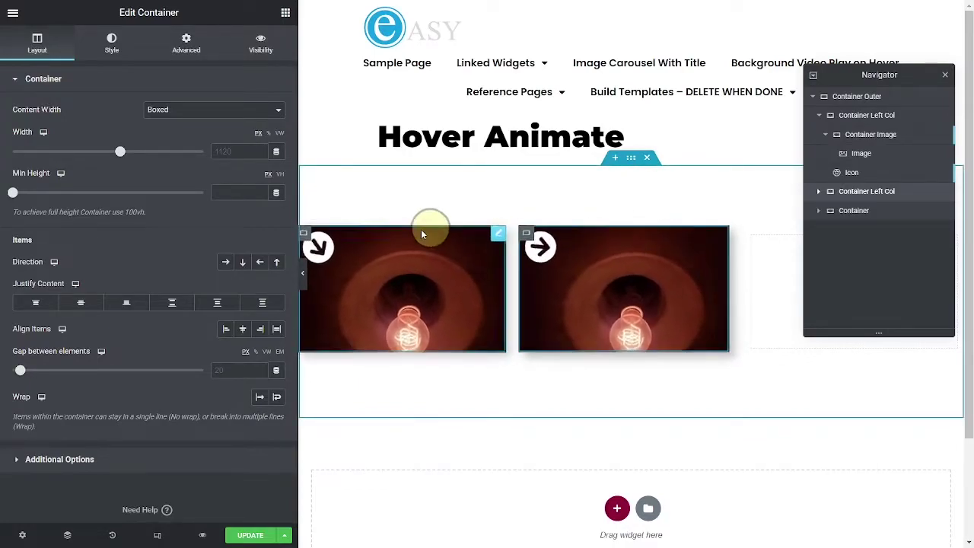
Inspect the CSS class assigned to the original Container Left Col in its advanced settings.
left_click(867, 116)
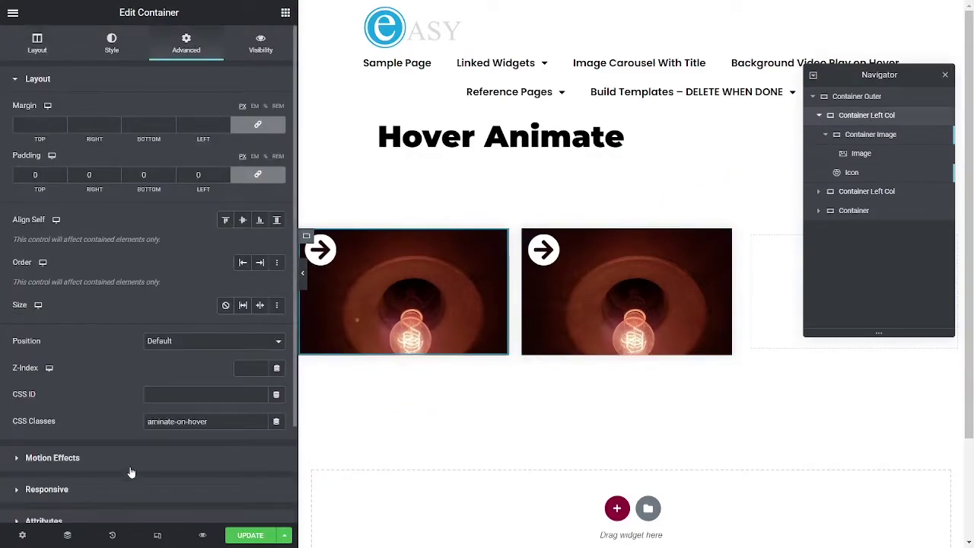
left_click_drag(229, 421, 25, 428)
scroll(95, 437, "down", 1)
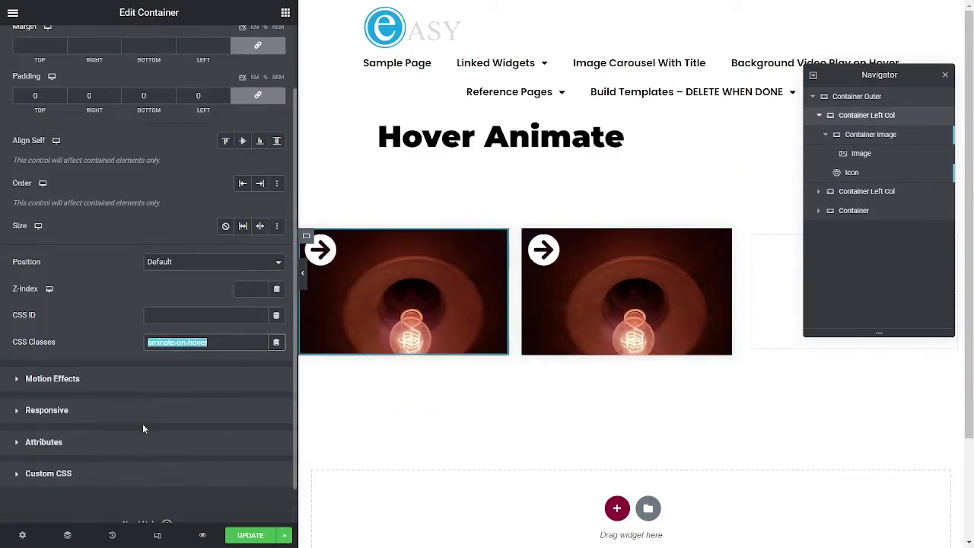
left_click(175, 343)
left_click(221, 344)
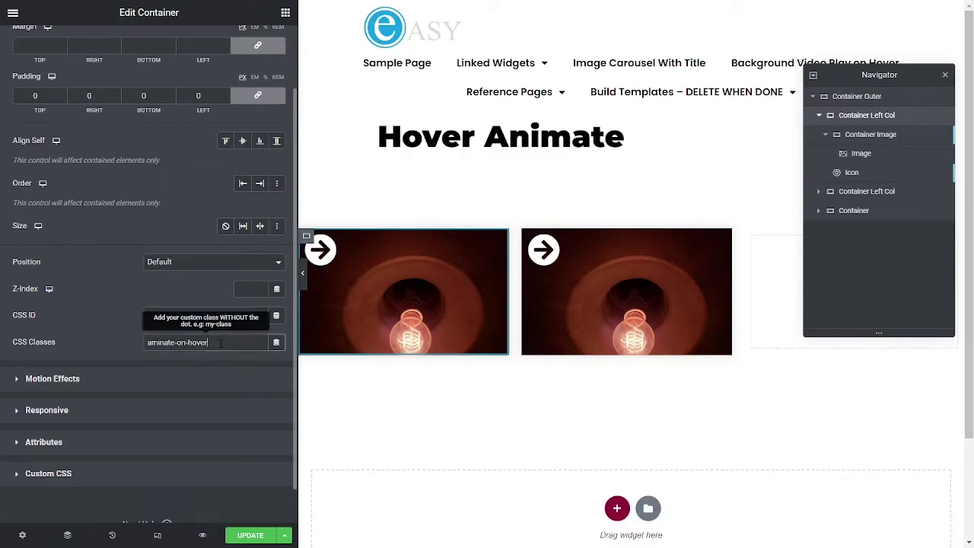
Check the CSS classes assigned to the image and the icon inside the first Container Left Col.
left_click(860, 154)
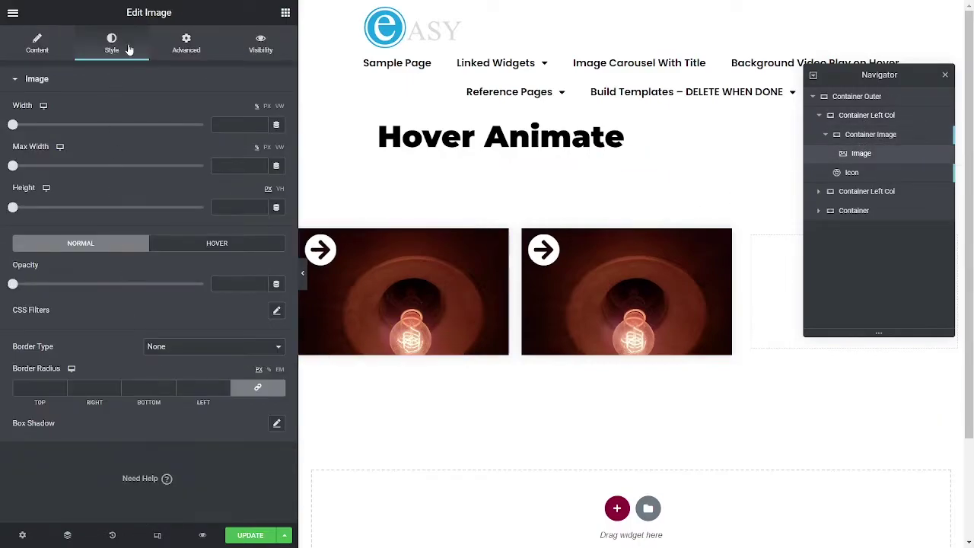
left_click(185, 44)
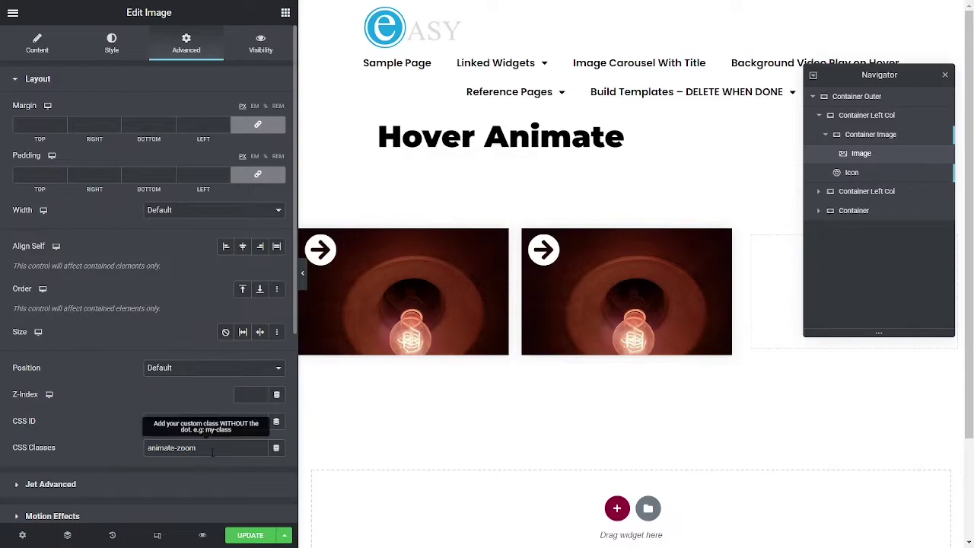
left_click_drag(201, 448, 63, 450)
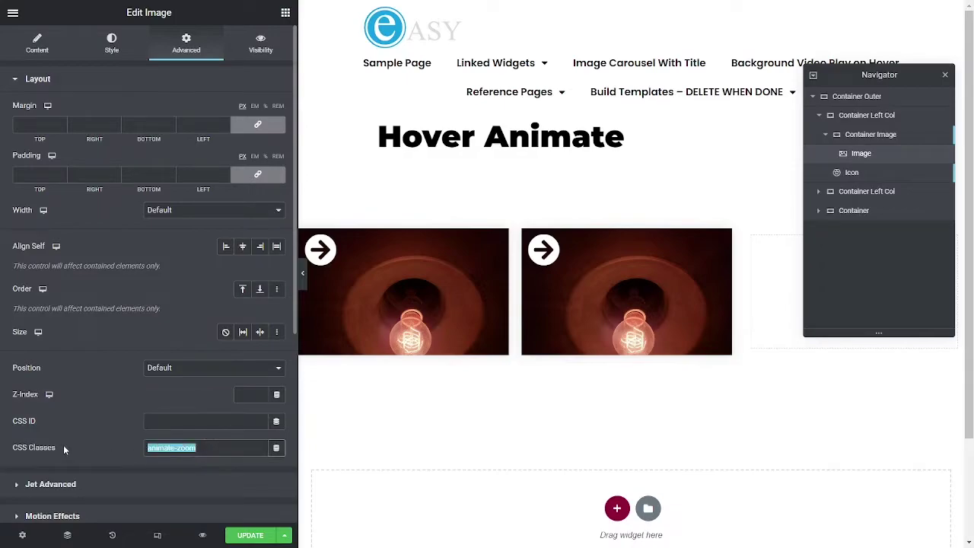
left_click(197, 449)
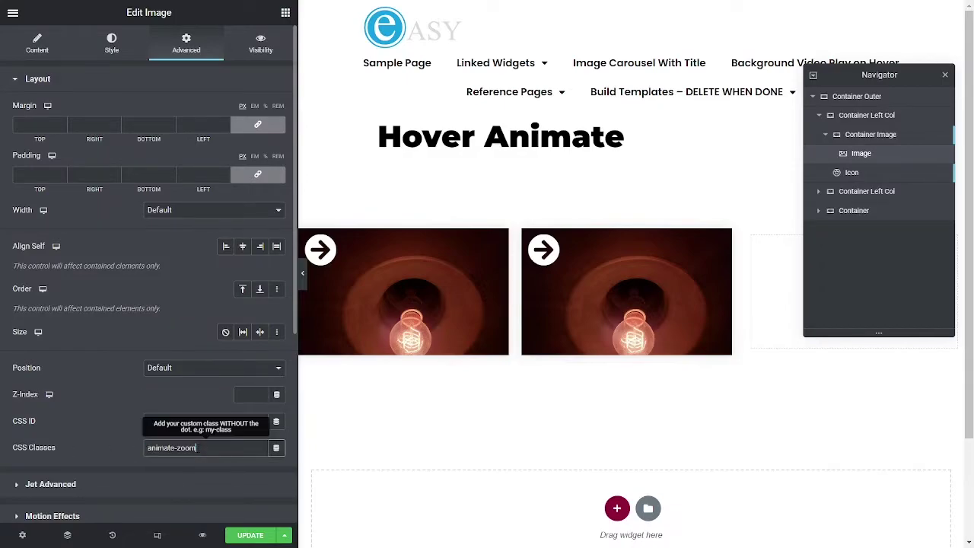
left_click(851, 175)
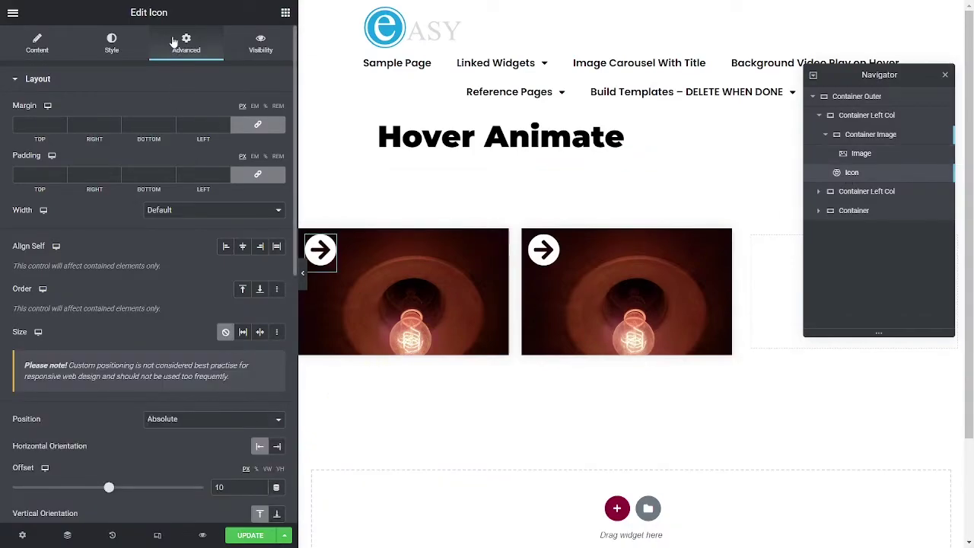
scroll(198, 447, "down", 2)
left_click_drag(194, 476, 27, 476)
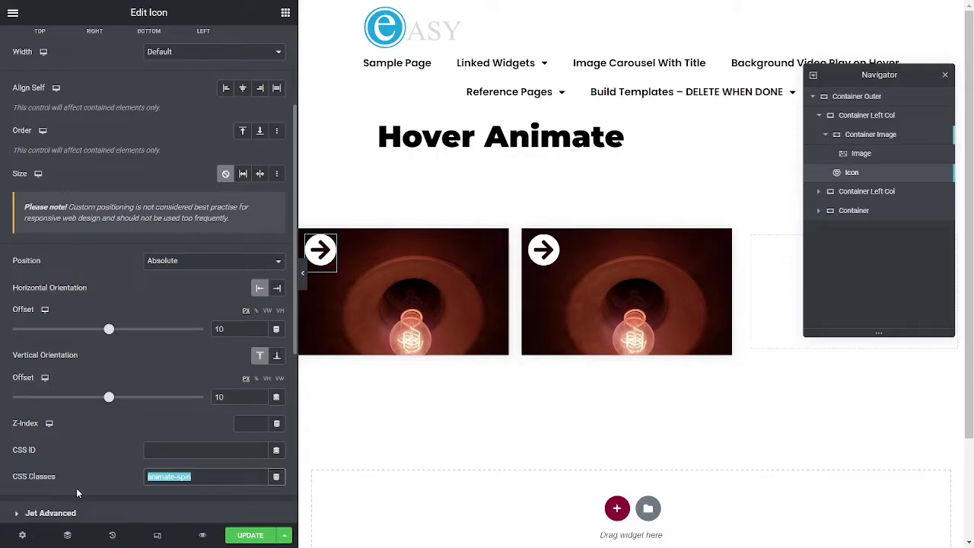
Examine the custom CSS and the overflow option of Container Image.
left_click(860, 153)
left_click(864, 137)
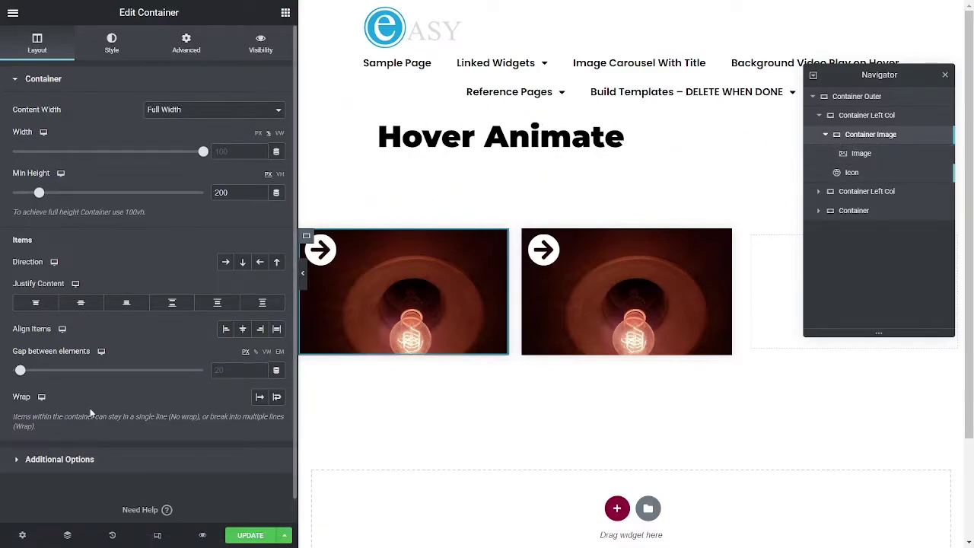
left_click(186, 44)
scroll(84, 456, "down", 2)
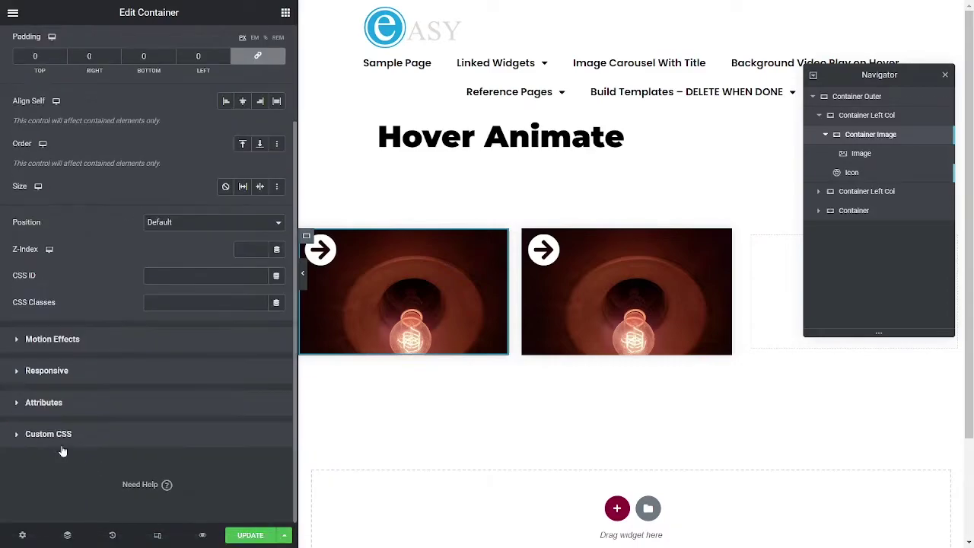
left_click(55, 435)
left_click(102, 267)
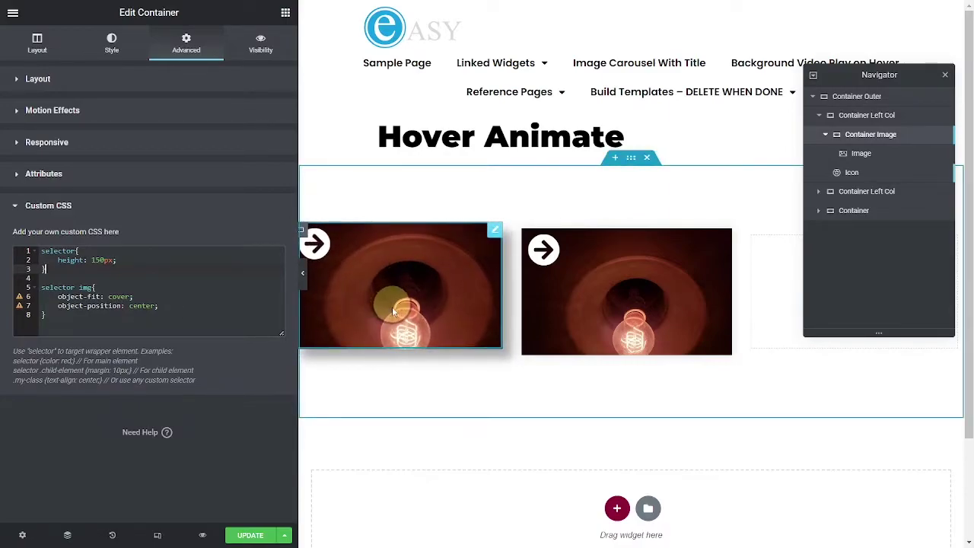
left_click(36, 43)
left_click(81, 459)
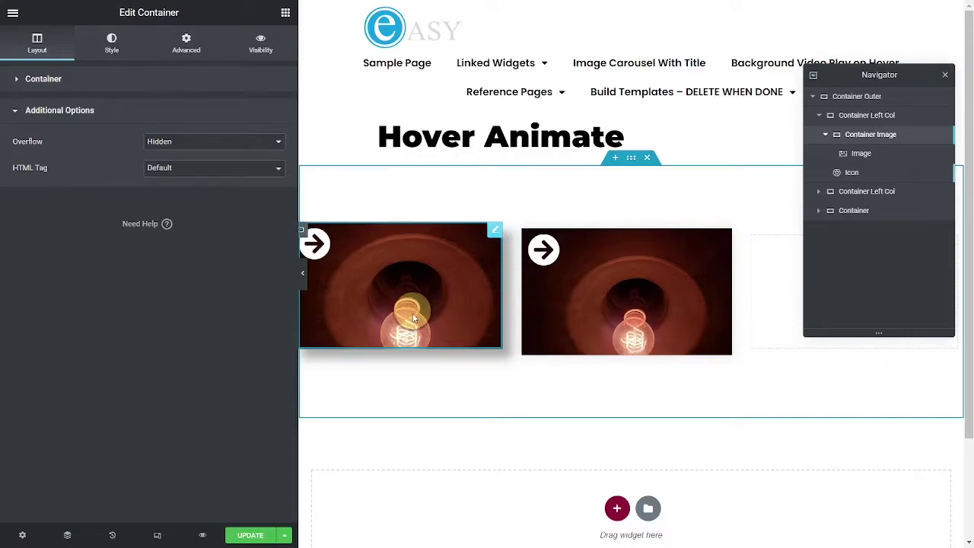
Go over the CSS classes once more on Container Left Col, its image and its icon.
left_click(867, 115)
left_click(185, 43)
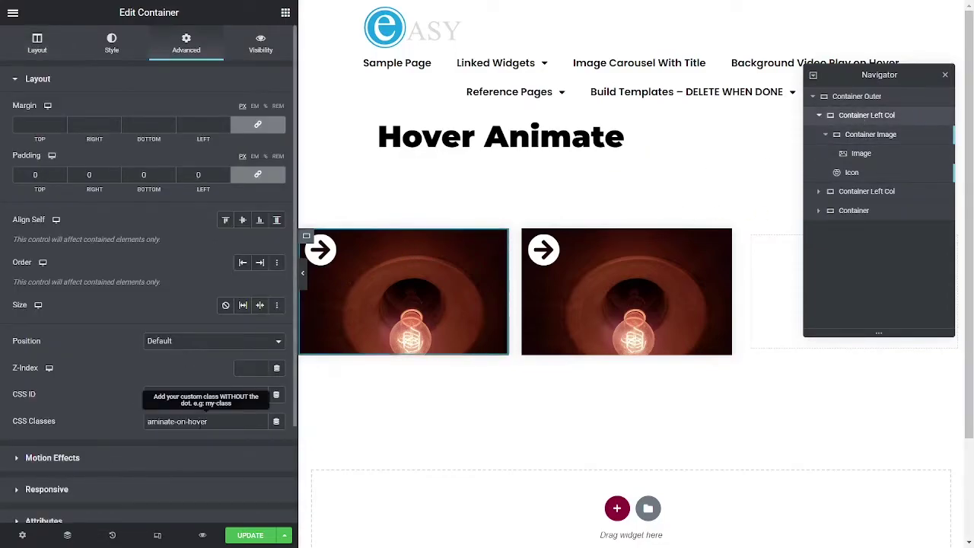
left_click_drag(213, 420, 75, 421)
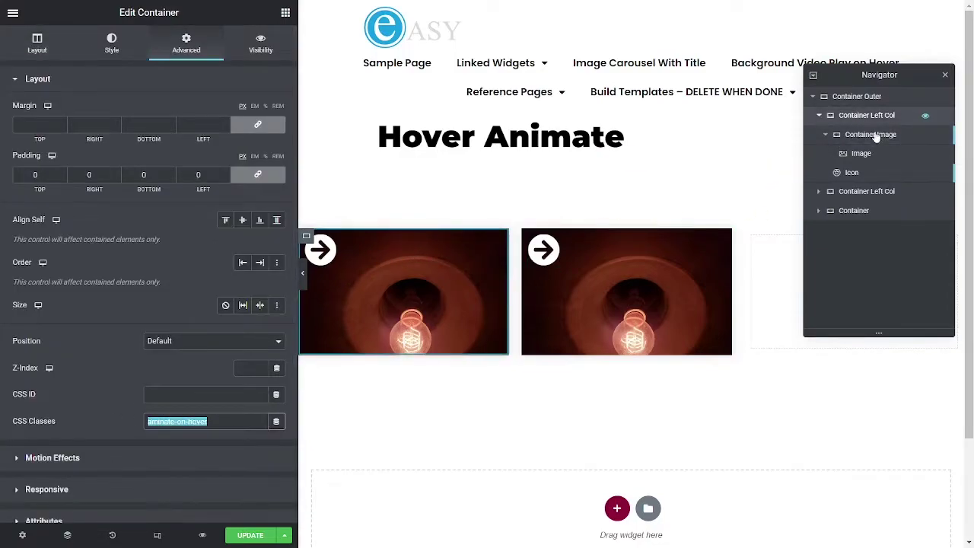
left_click(862, 155)
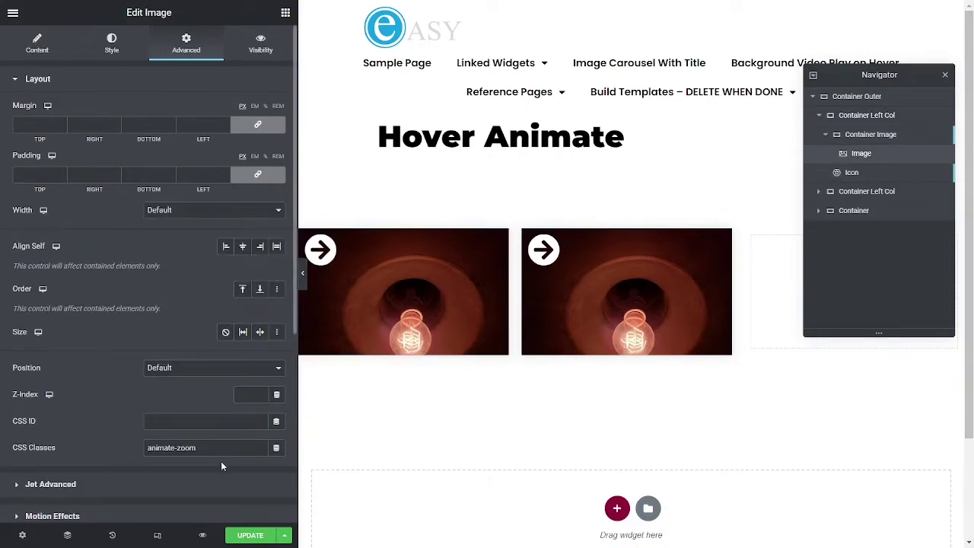
left_click_drag(221, 448, 47, 444)
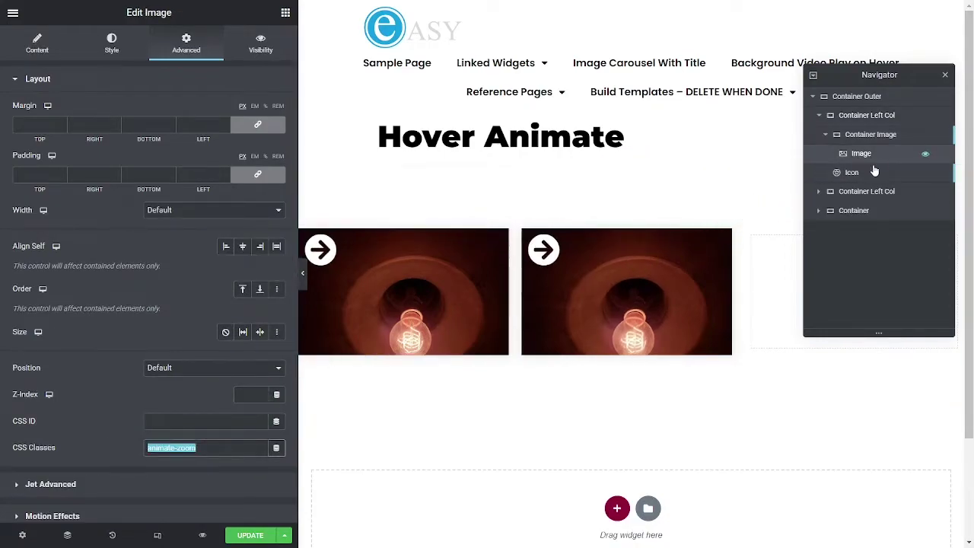
left_click(851, 174)
scroll(204, 473, "down", 5)
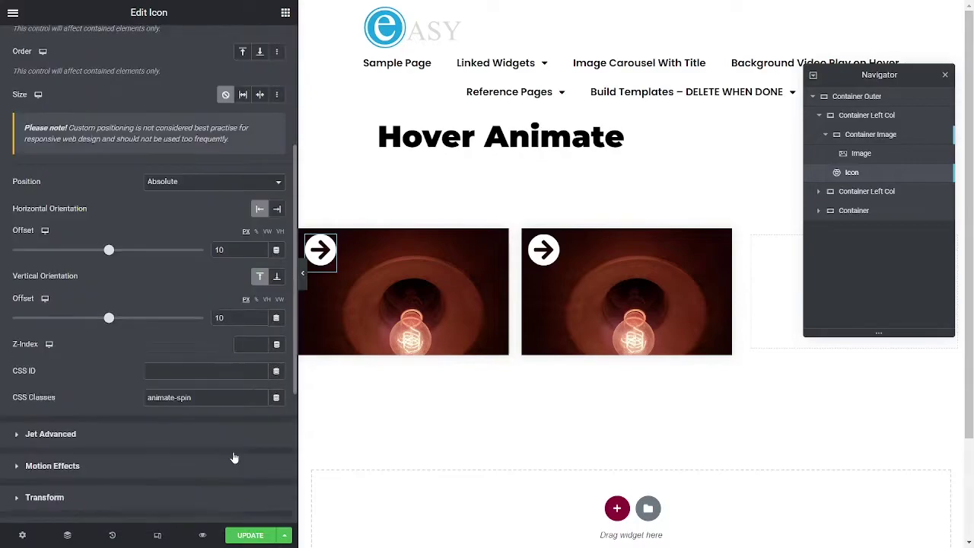
double_click(185, 319)
key("ctrl+a")
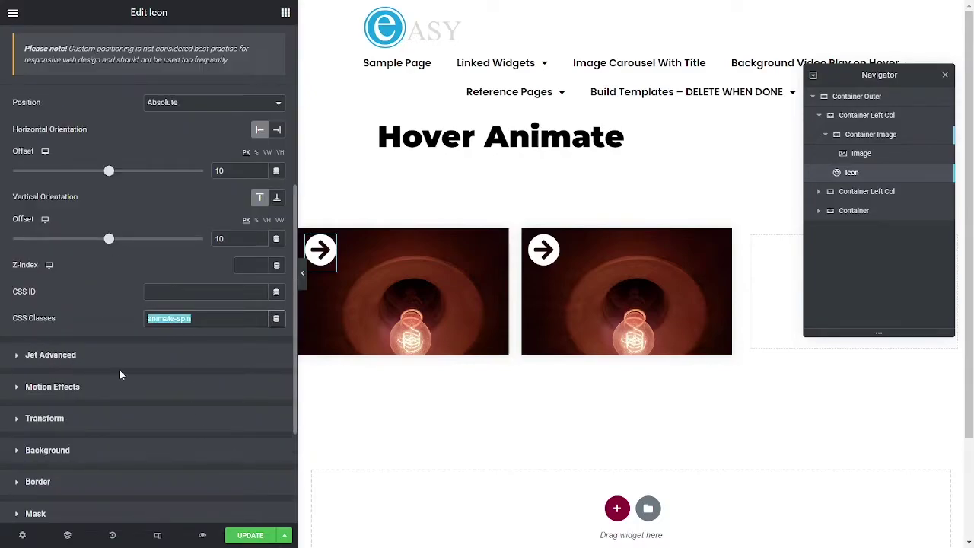
left_click(866, 275)
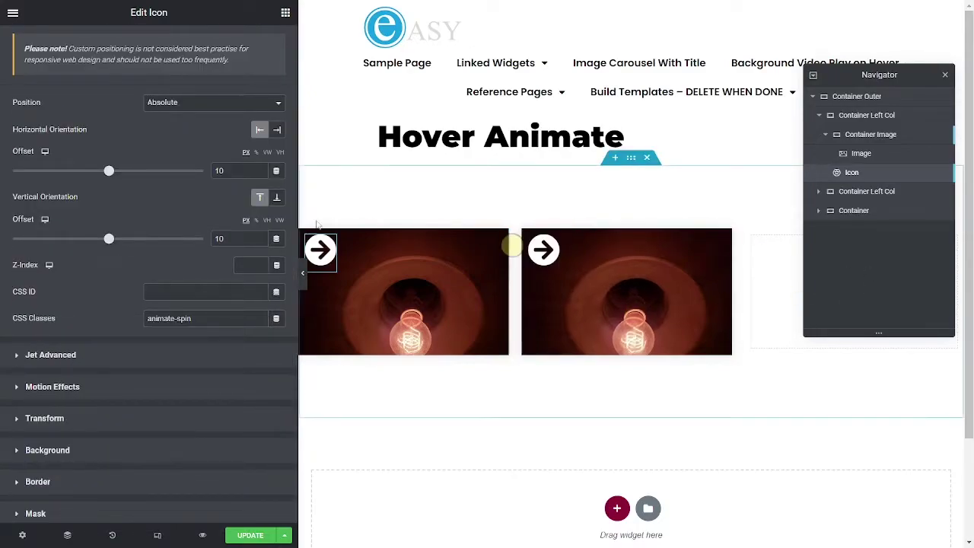
Open the site-wide Custom CSS in Site Settings and go to the Hover Animations rules at its end.
left_click(13, 12)
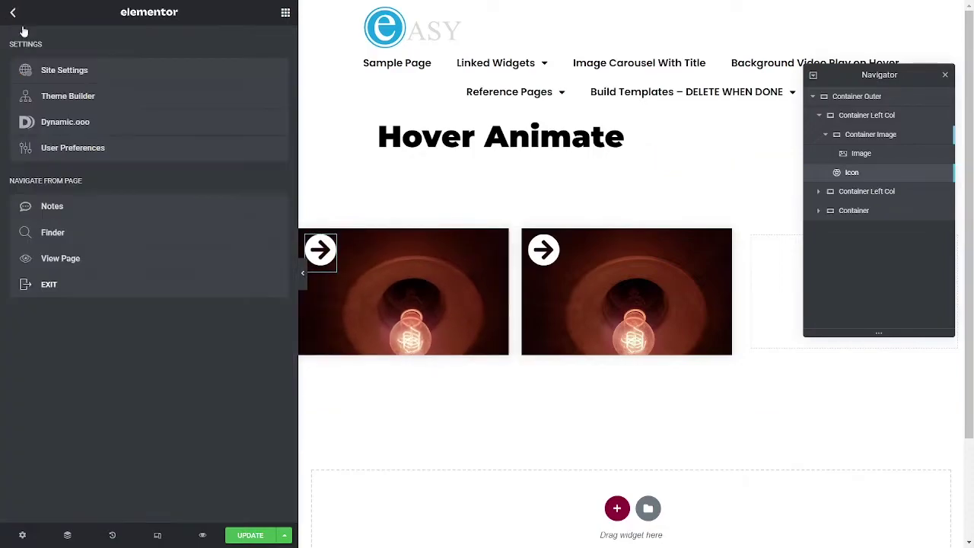
left_click(64, 74)
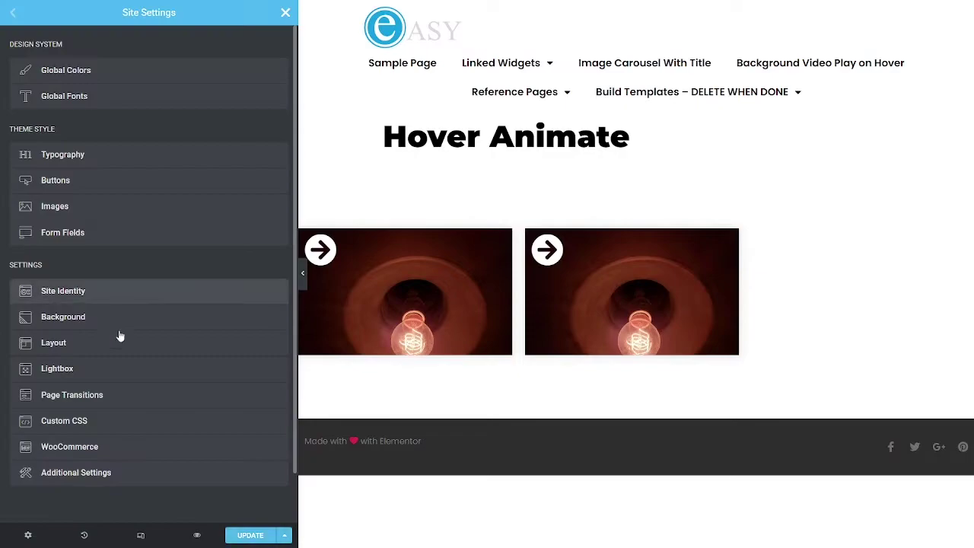
scroll(95, 376, "down", 1)
left_click(76, 364)
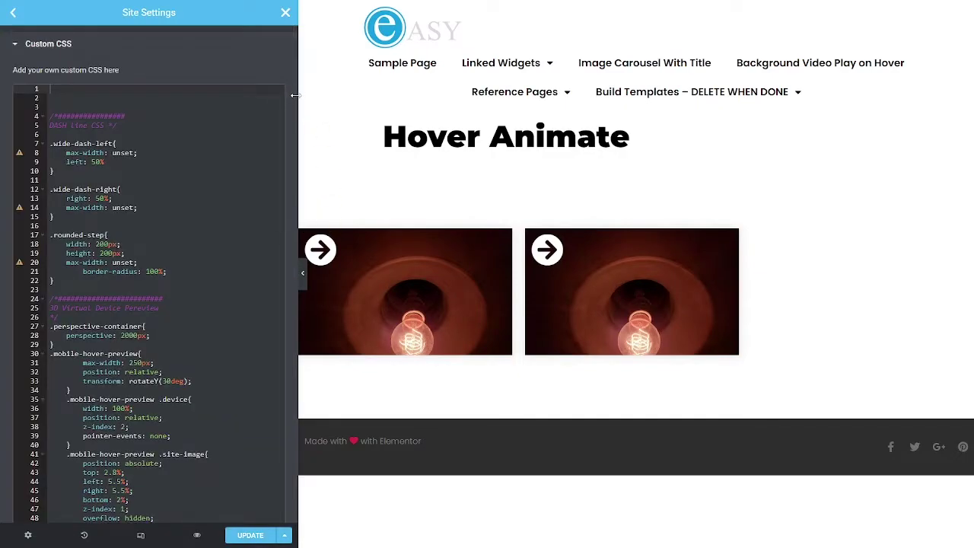
left_click_drag(294, 99, 295, 521)
scroll(176, 296, "up", 1)
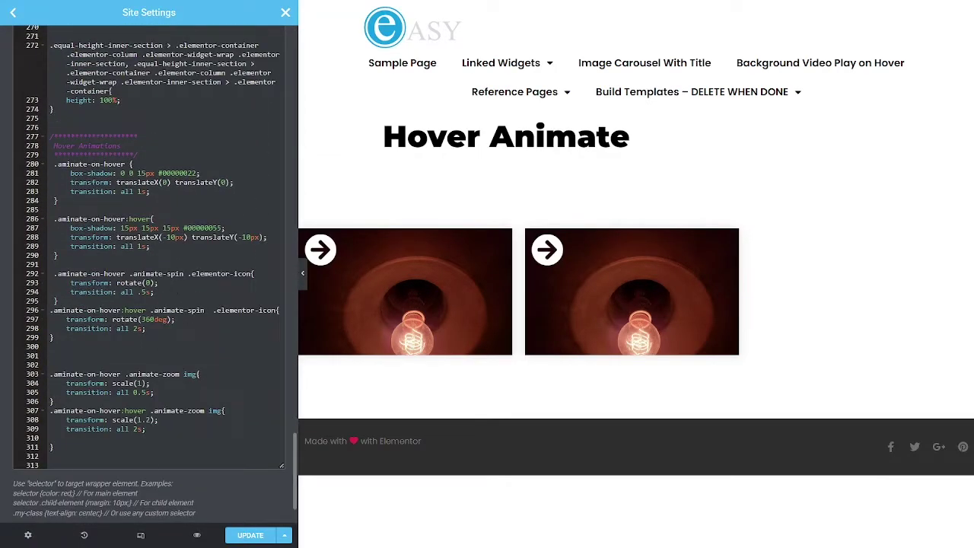
Highlight the Hover Animations comment block in the site's custom CSS.
left_click_drag(102, 145, 50, 127)
left_click(138, 155)
left_click_drag(133, 154, 50, 127)
left_click(83, 145)
scroll(155, 319, "up", 5)
scroll(153, 320, "down", 5)
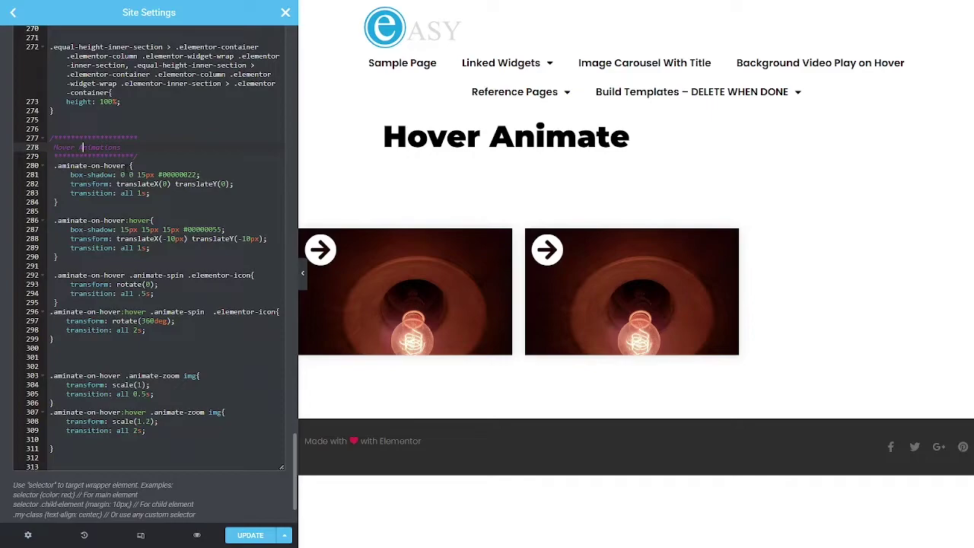
Examine the box-shadow, transform and transition lines of the base .aminate-on-hover rule.
key("Down")
key("Down")
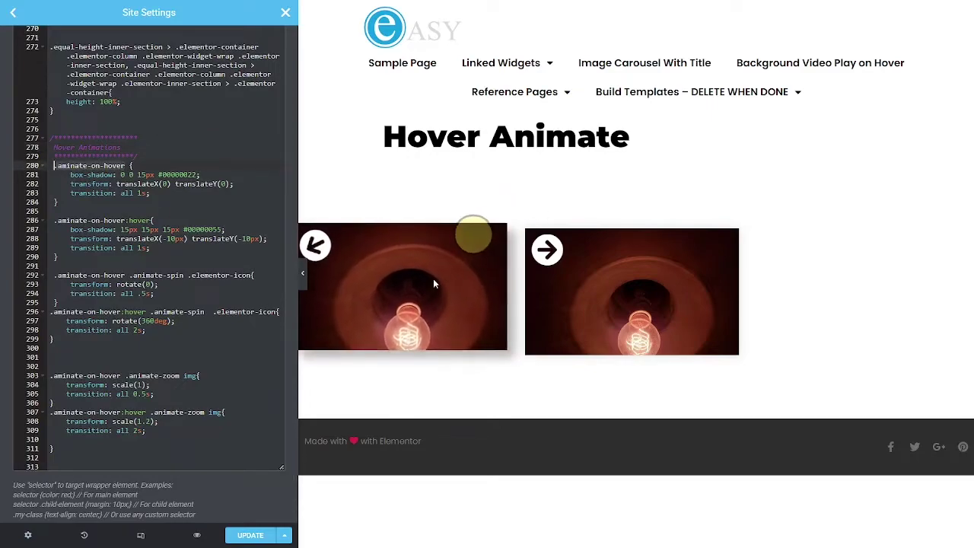
left_click(138, 174)
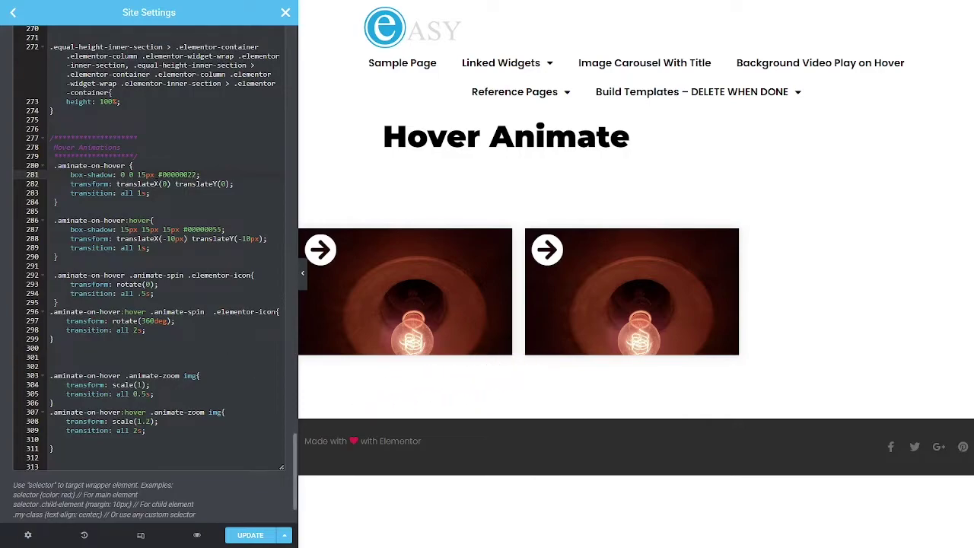
double_click(164, 184)
left_click(95, 193)
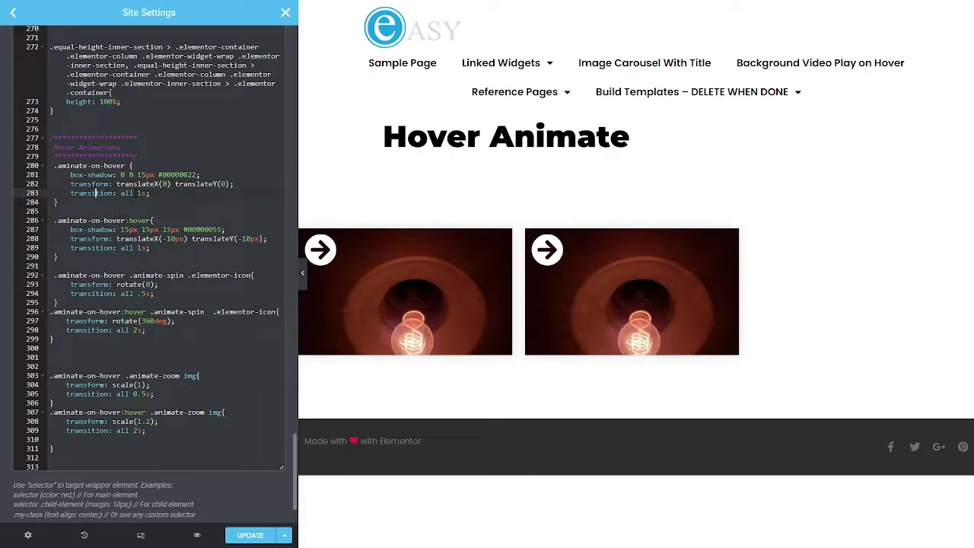
left_click(150, 193)
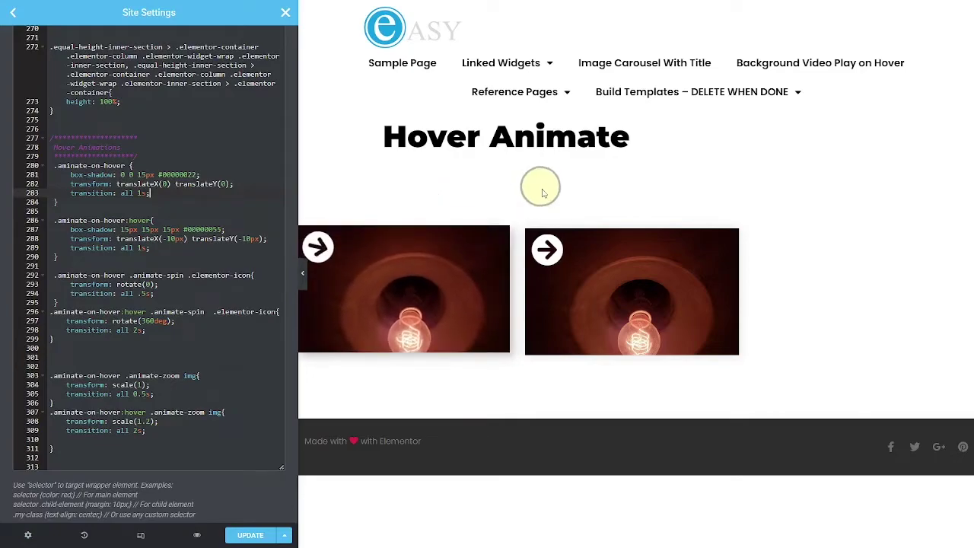
Examine the .aminate-on-hover:hover rule and each part of the .aminate-on-hover .animate-spin .elementor-icon selector.
left_click(150, 192)
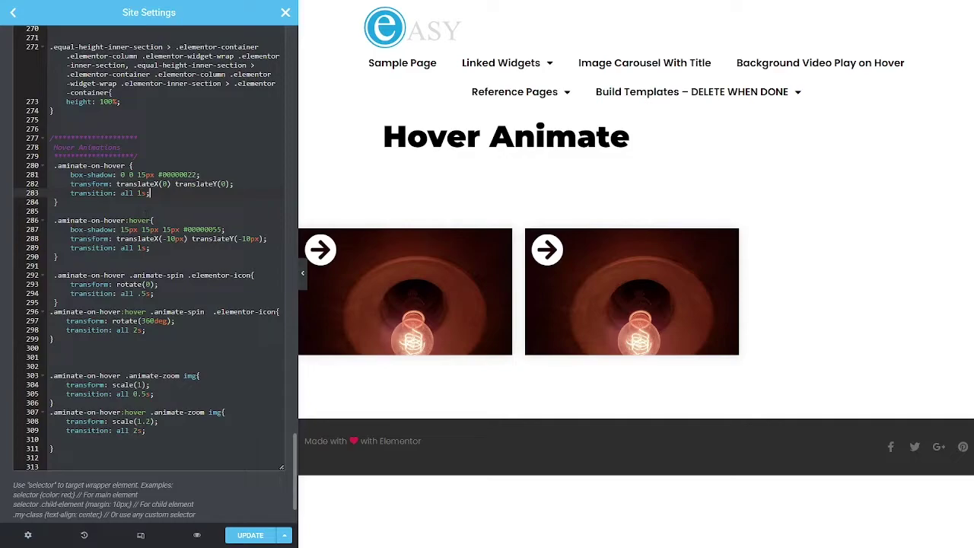
left_click(124, 229)
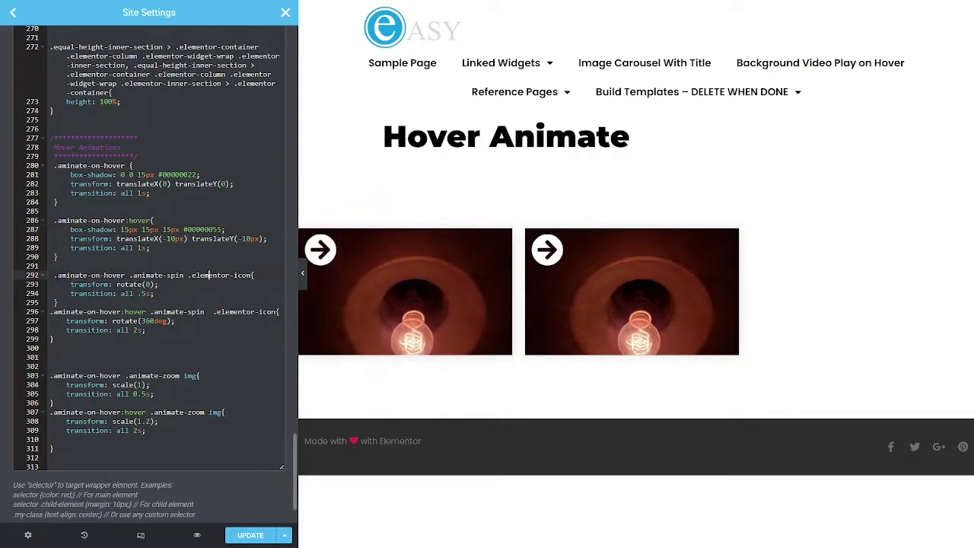
left_click(126, 275)
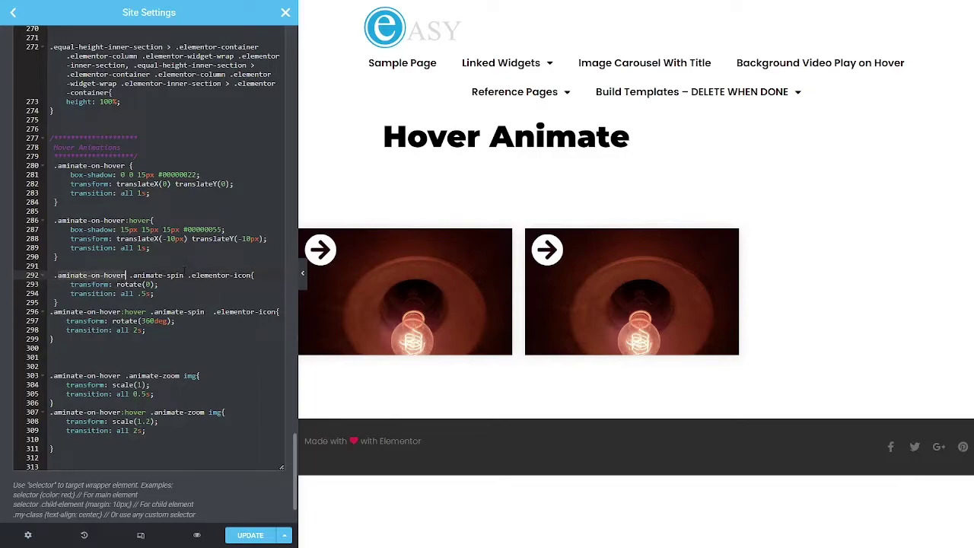
left_click(136, 275)
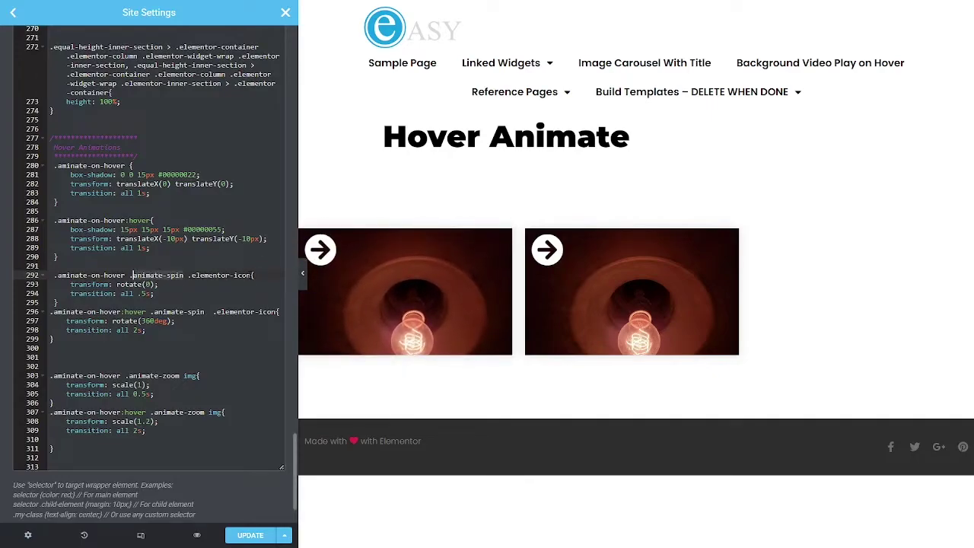
left_click(252, 275)
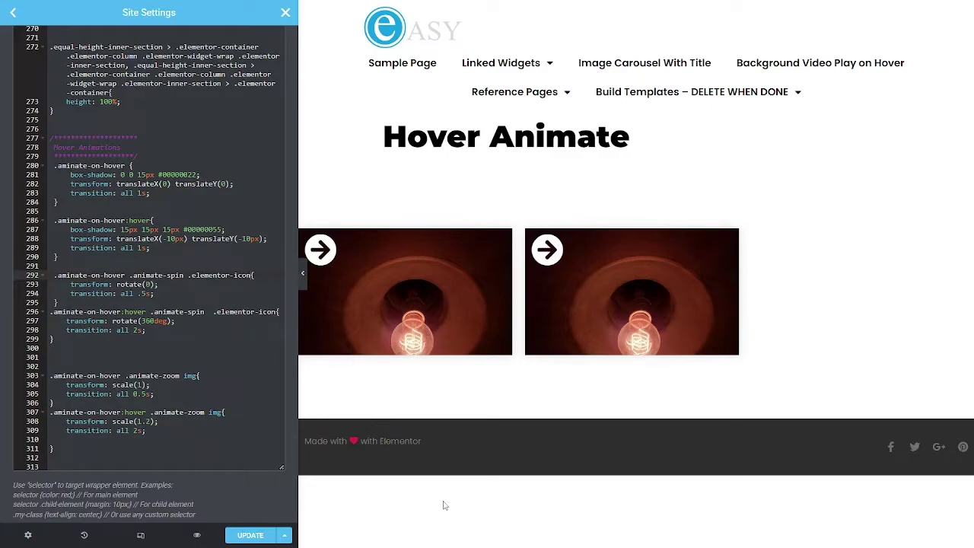
Inspect the left container's arrow icon in the browser developer tools, selecting its widget wrapper and its elementor-icon div.
key("F12")
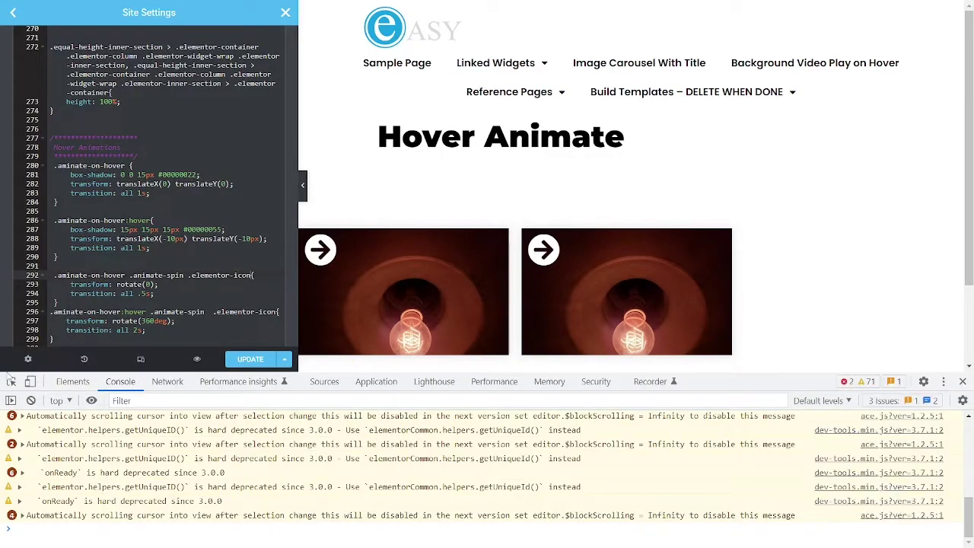
left_click(11, 381)
left_click(323, 255)
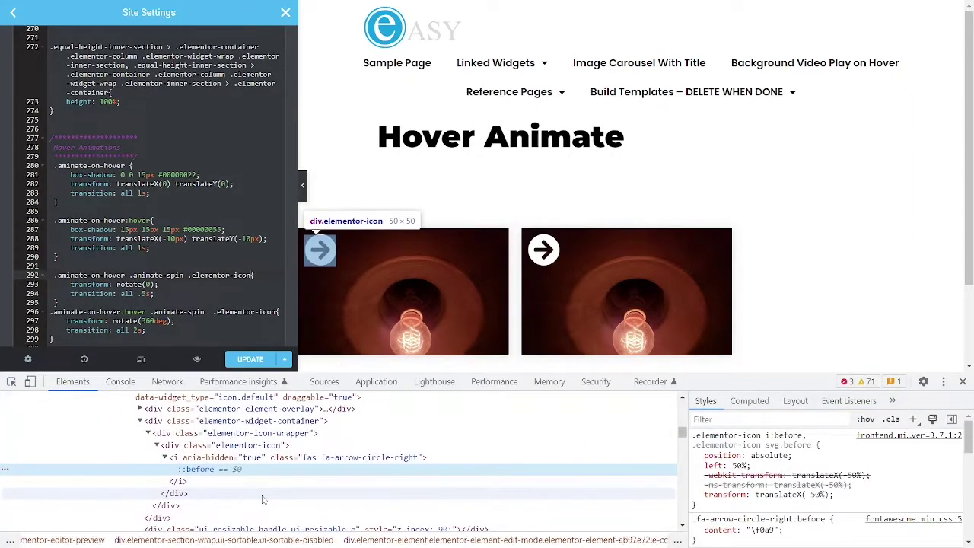
scroll(280, 496, "up", 2)
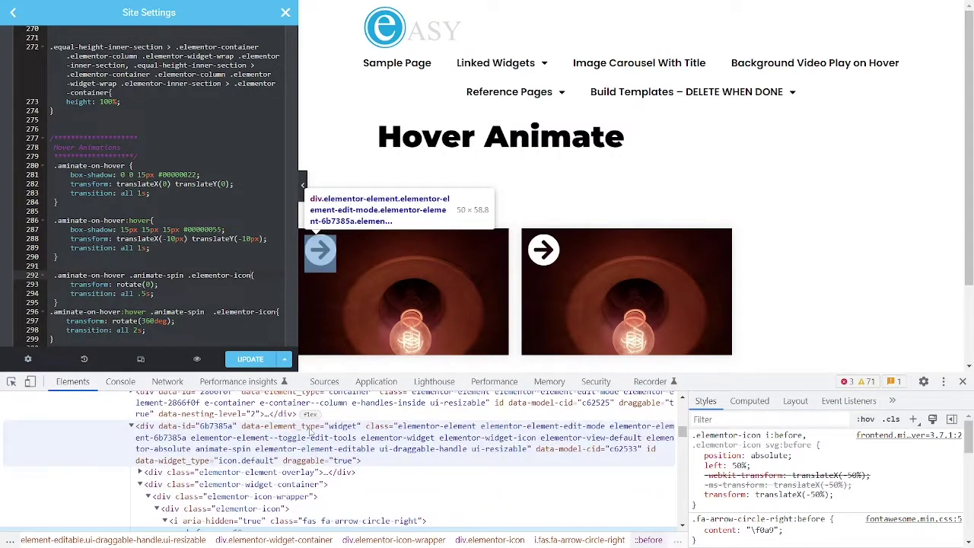
left_click(311, 446)
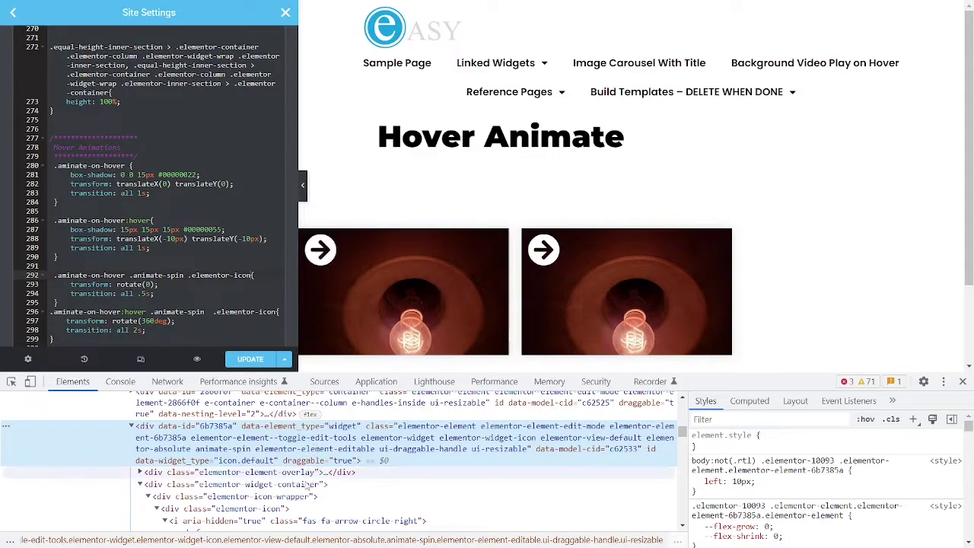
scroll(292, 504, "down", 1)
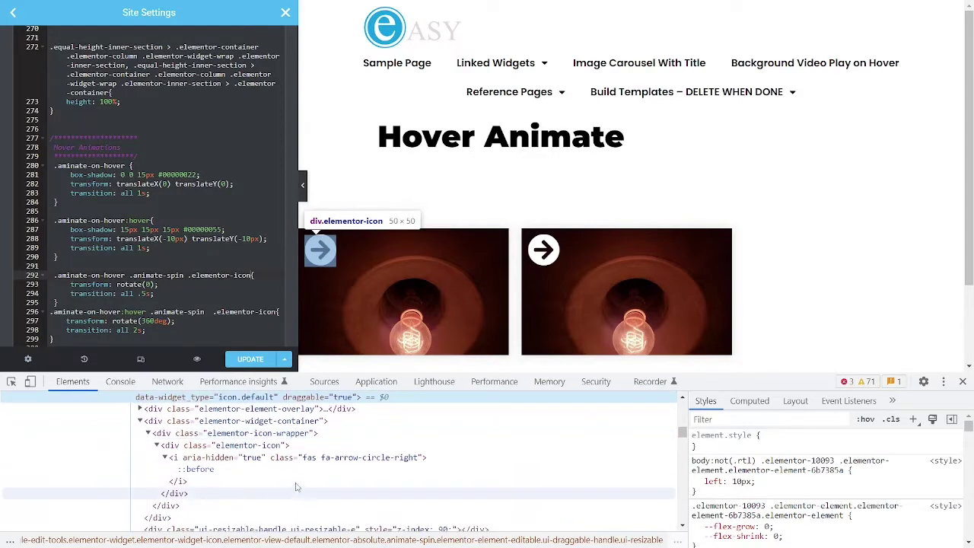
left_click(266, 446)
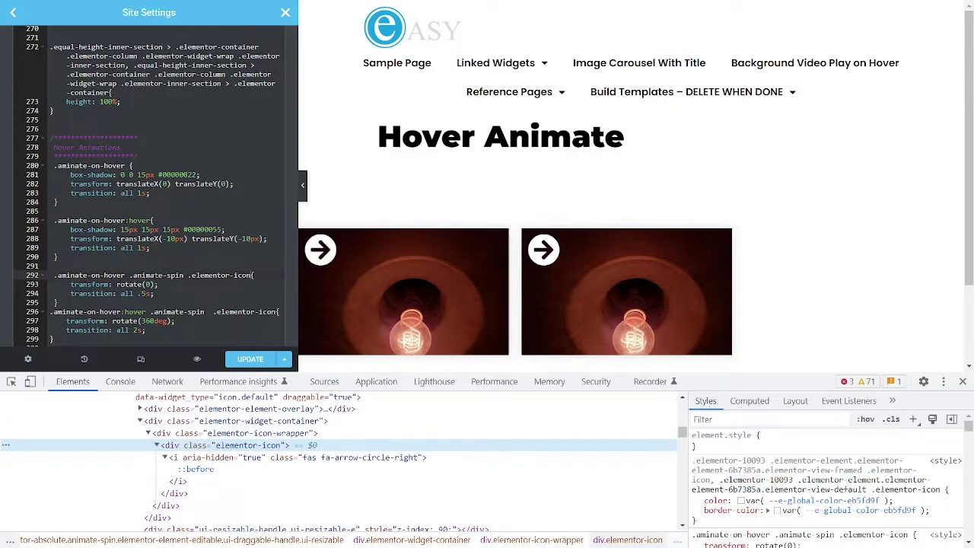
Highlight the animate-spin class in the icon widget's class attribute and reselect the elementor-icon div nested inside it.
scroll(256, 444, "up", 2)
left_click(257, 445)
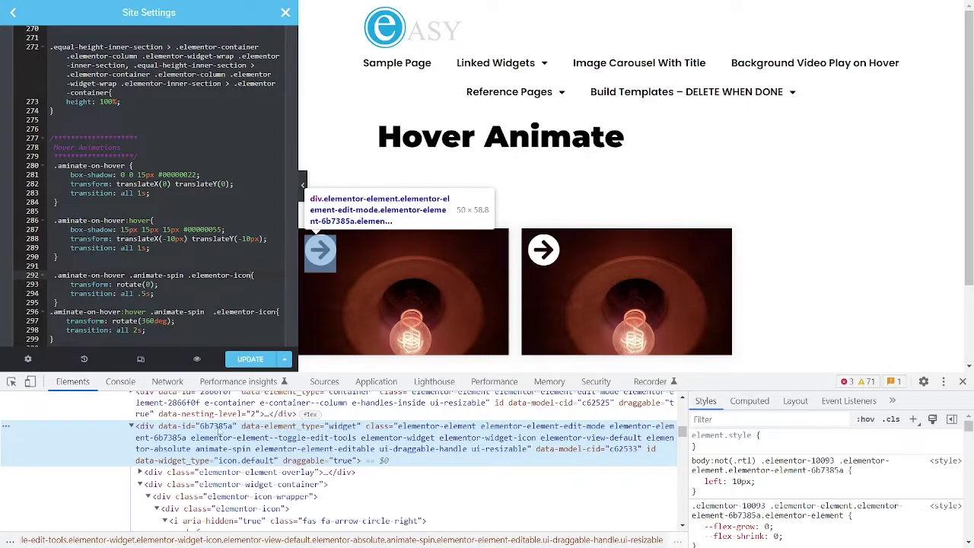
double_click(214, 454)
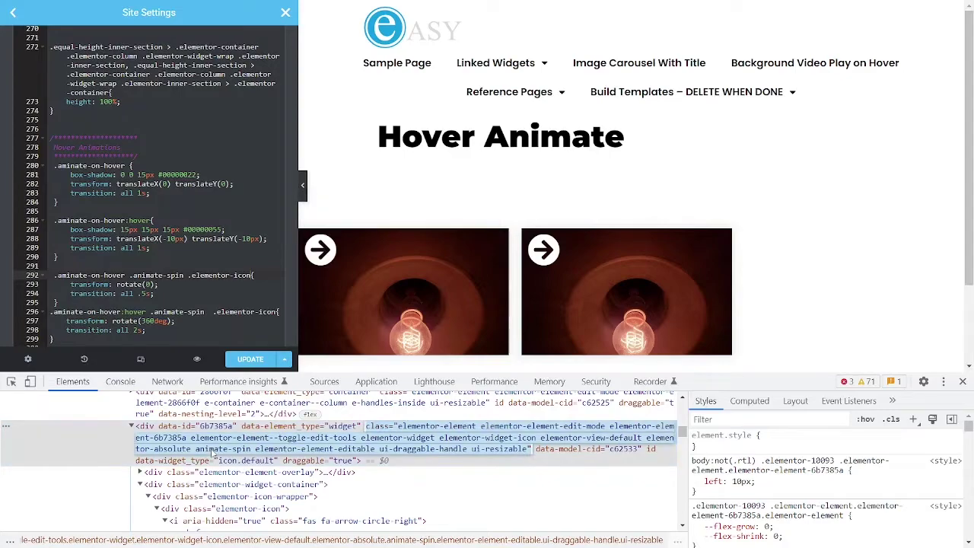
left_click(195, 449)
left_click_drag(195, 449, 252, 450)
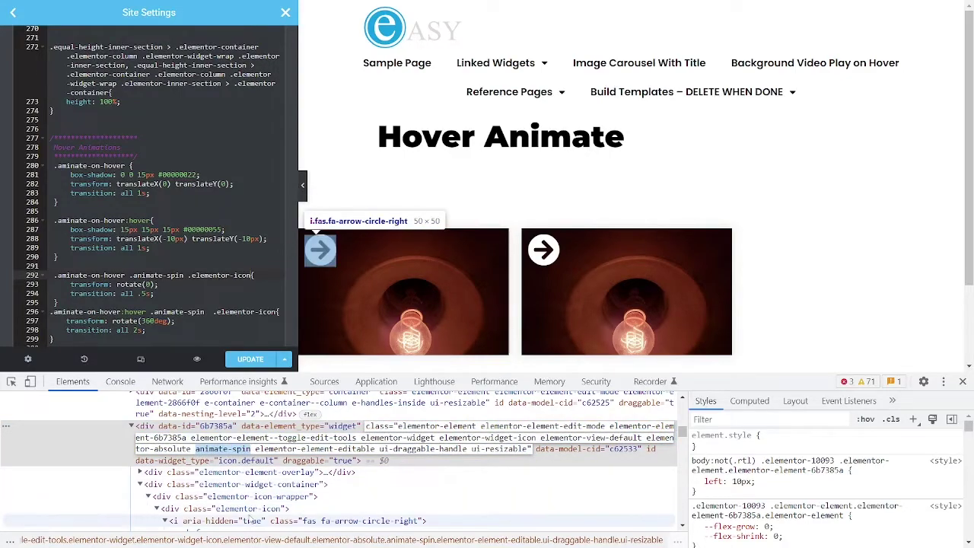
left_click(228, 508)
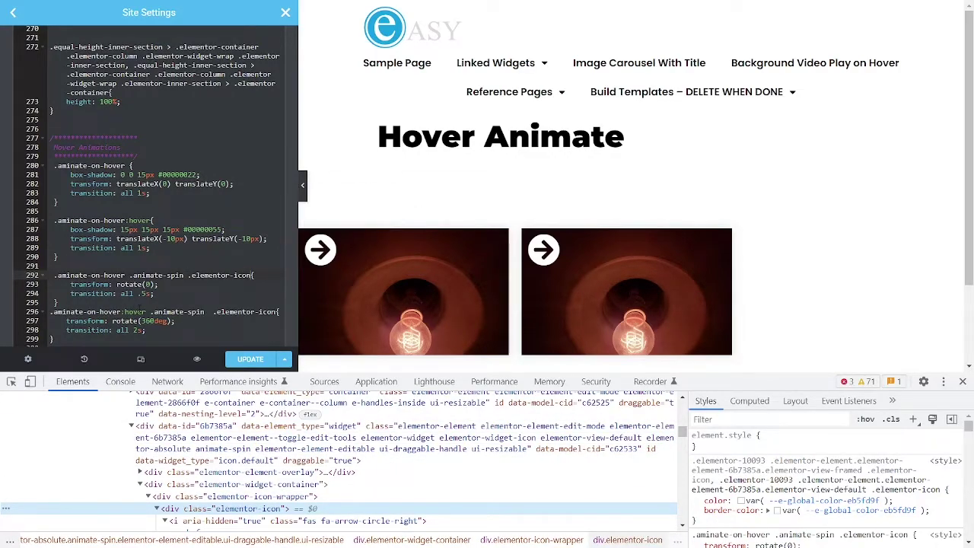
Review the icon's rotate(0) rule and its hover spin rule, and go on to the .animate-zoom rules.
left_click(148, 284)
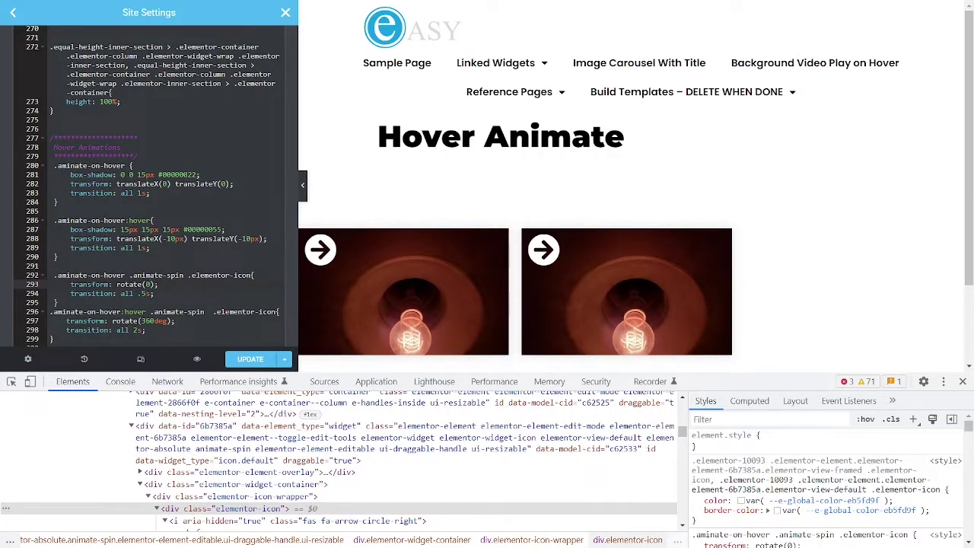
left_click(137, 312)
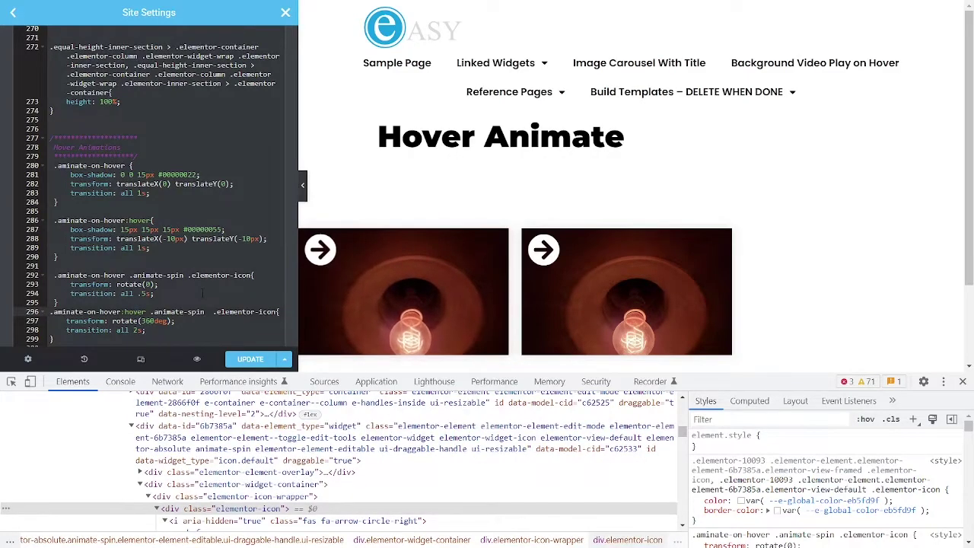
scroll(204, 293, "down", 1)
scroll(205, 293, "down", 3)
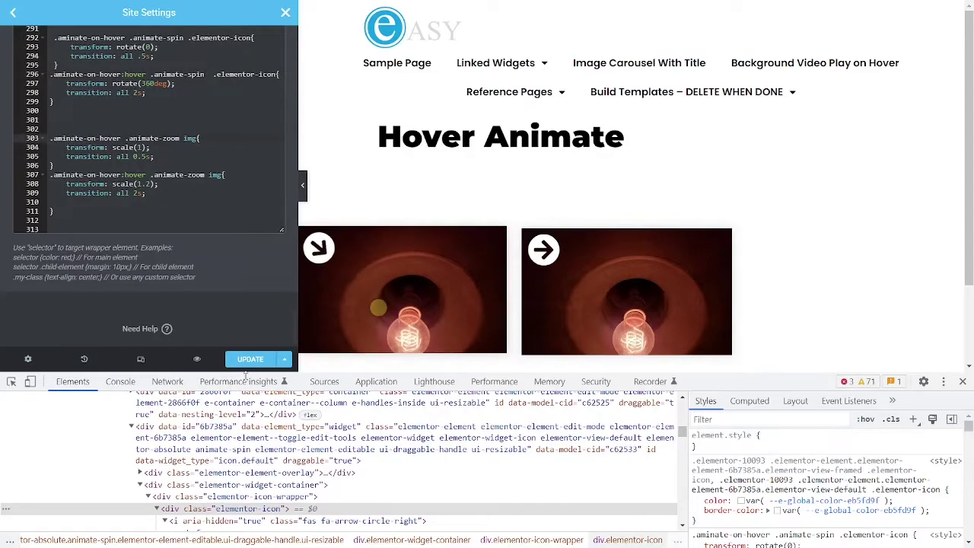
Inspect the right container's image and highlight the animate-zoom class in its widget wrapper's class attribute.
left_click(11, 381)
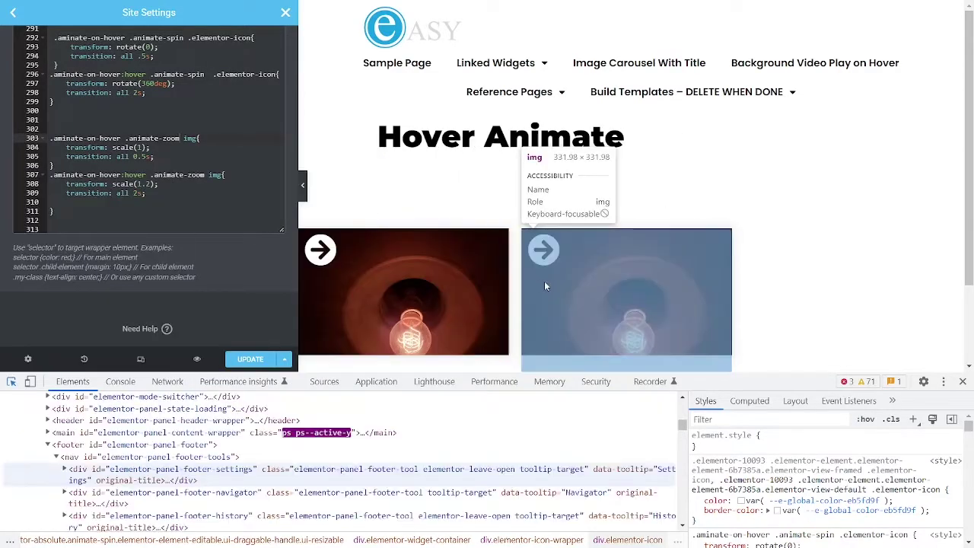
left_click(585, 267)
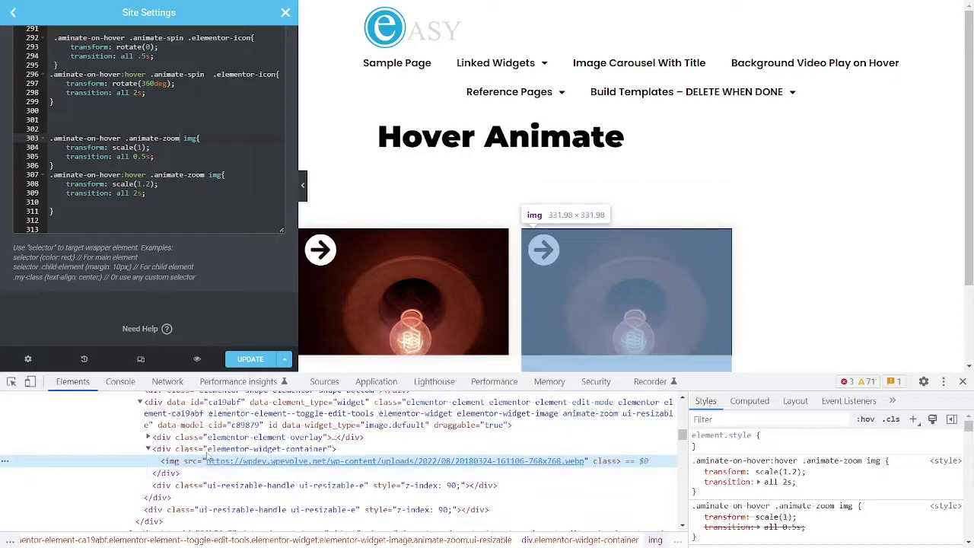
scroll(221, 462, "up", 2)
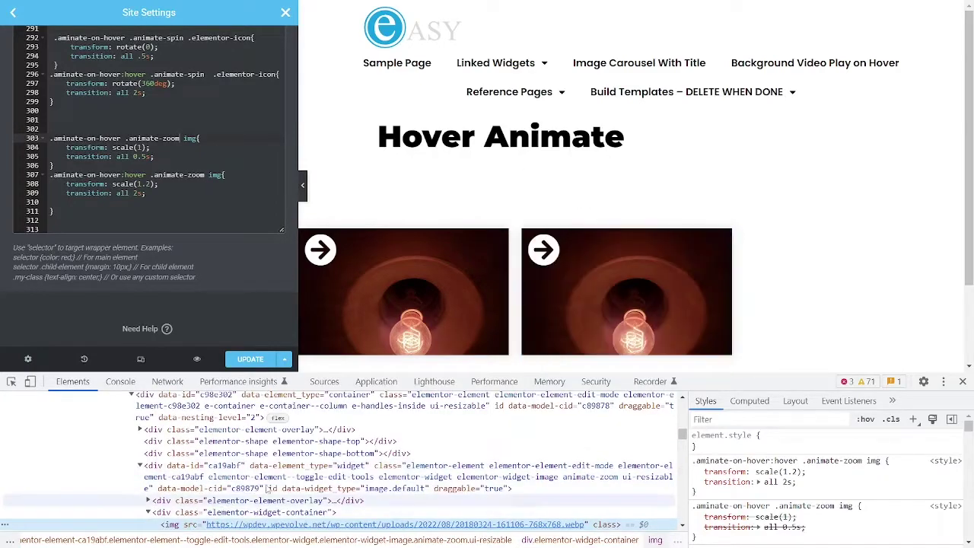
left_click(309, 469)
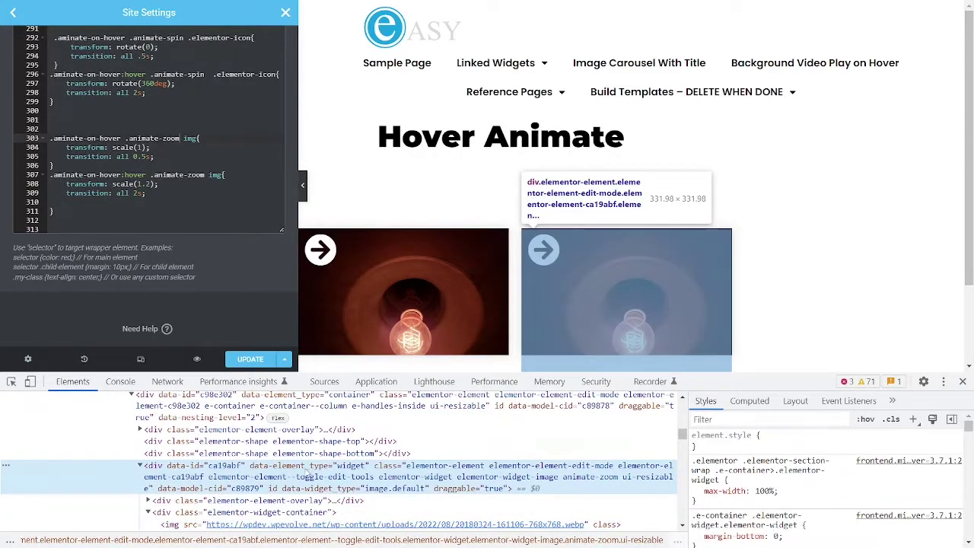
double_click(598, 481)
left_click_drag(563, 479, 618, 480)
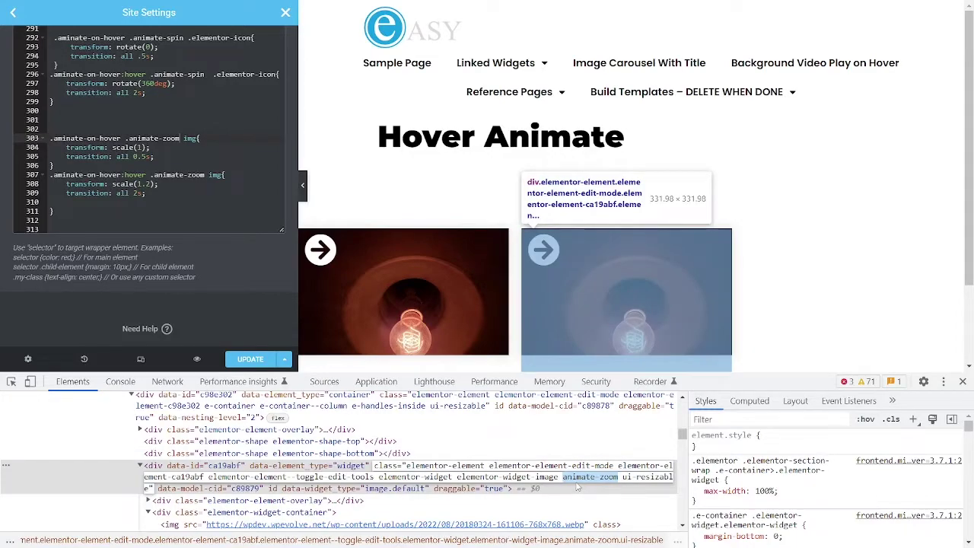
Select the img element inside the image widget and compare it with the .animate-zoom img selector and its scale(1) line.
scroll(792, 297, "down", 2)
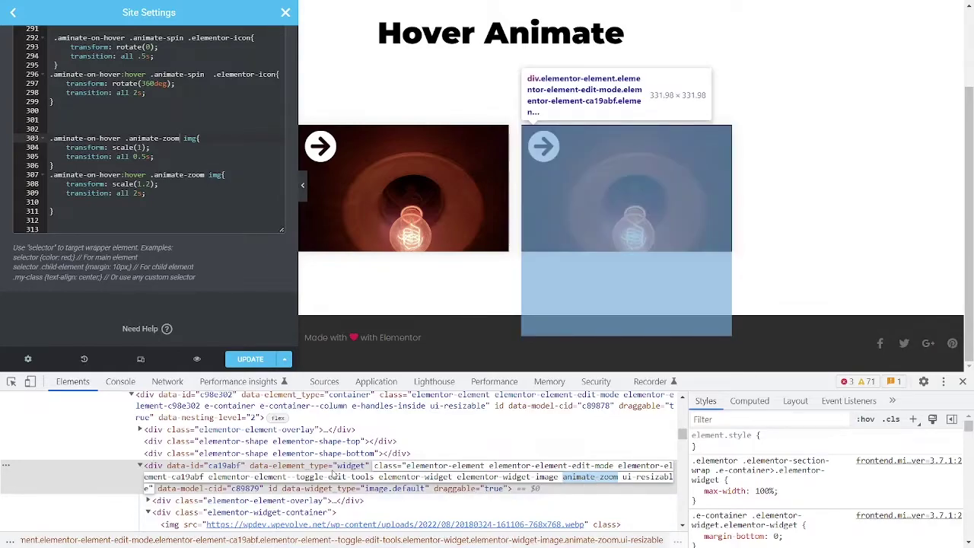
left_click(455, 481)
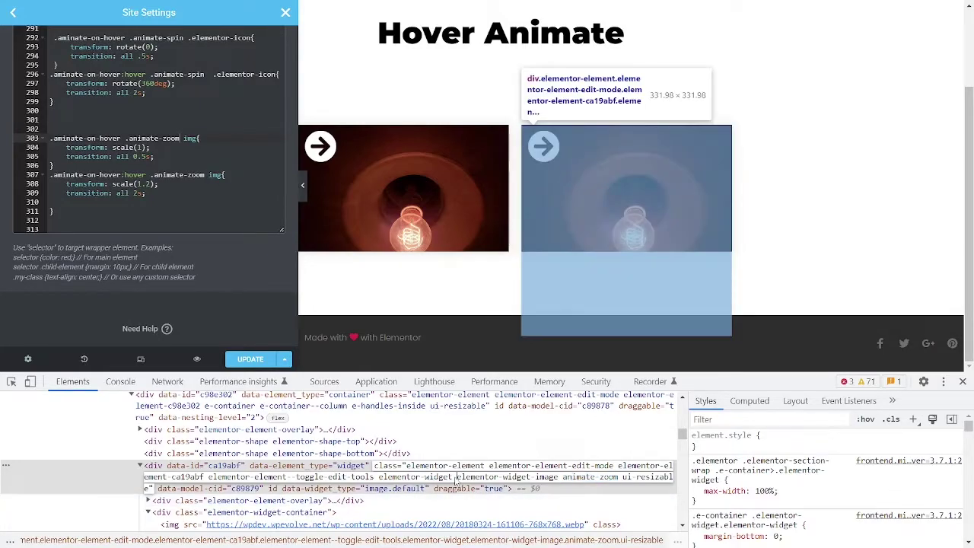
scroll(444, 485, "down", 2)
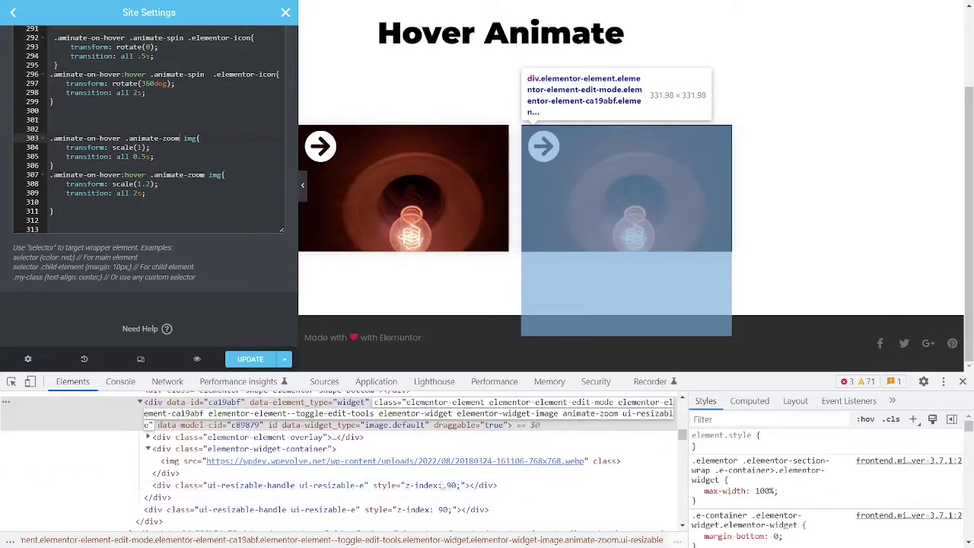
left_click(183, 462)
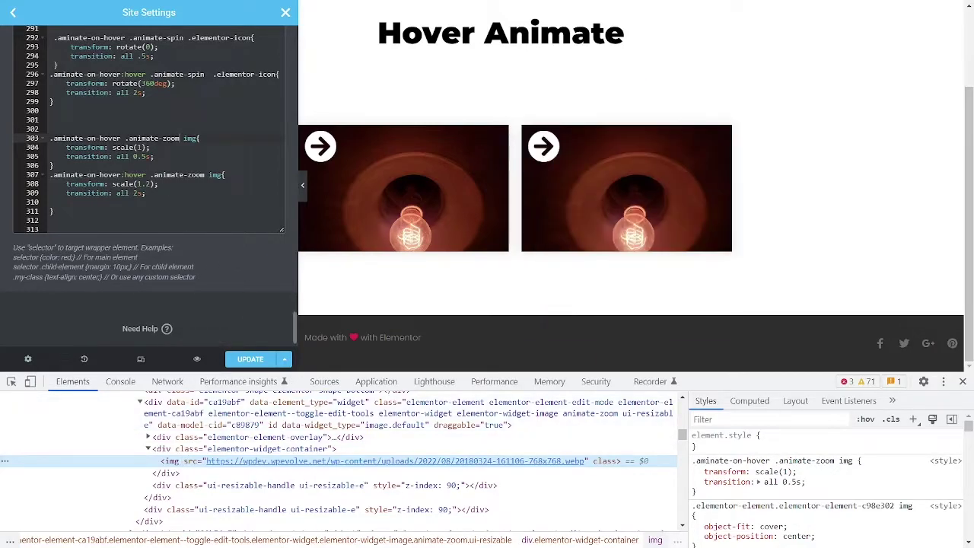
double_click(191, 138)
left_click(138, 147)
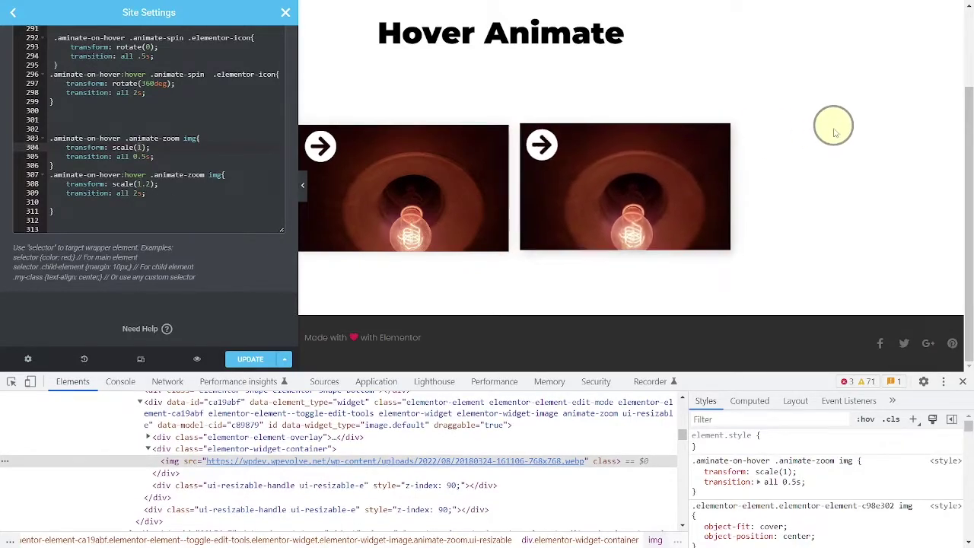
Set the transition of the .aminate-on-hover:hover .animate-zoom img rule to all .5s.
left_click(133, 193)
left_click(138, 194)
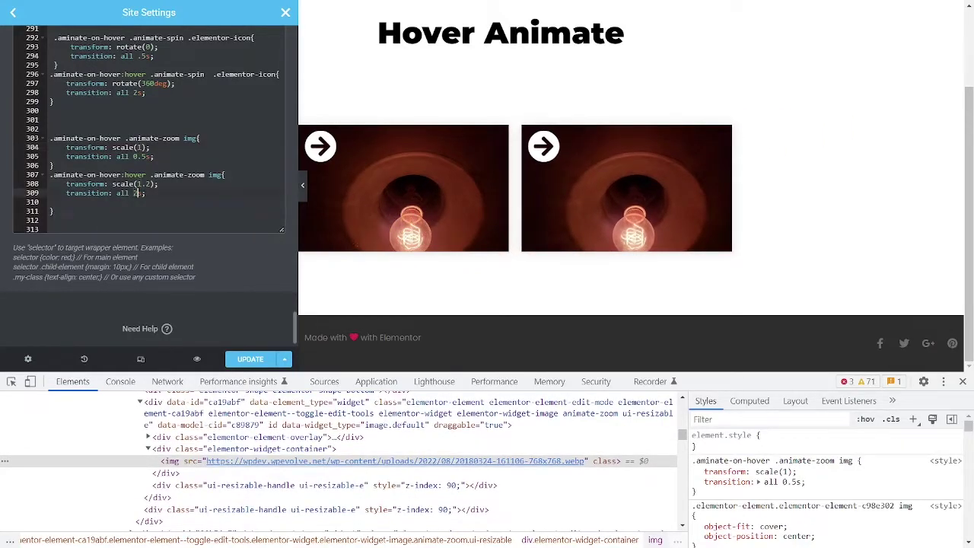
key("BackSpace")
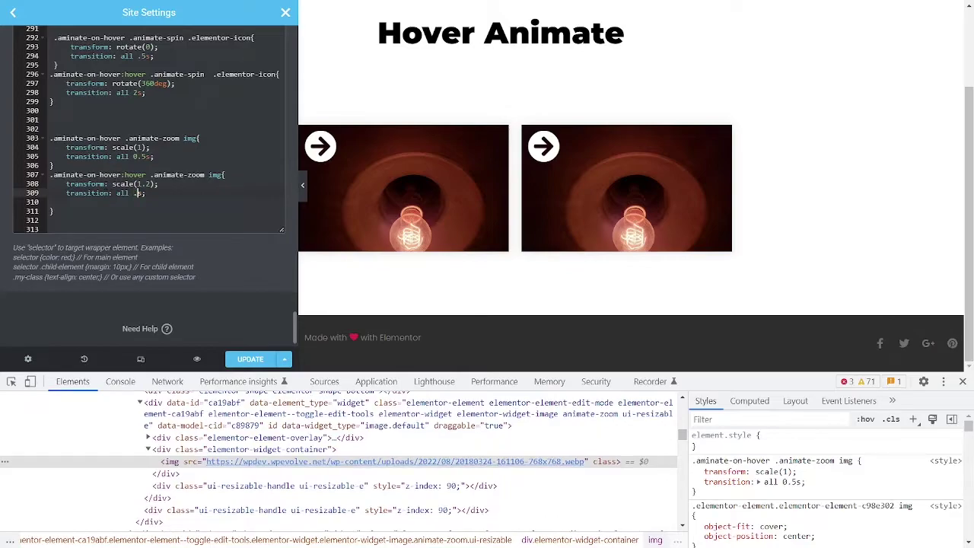
type(".5")
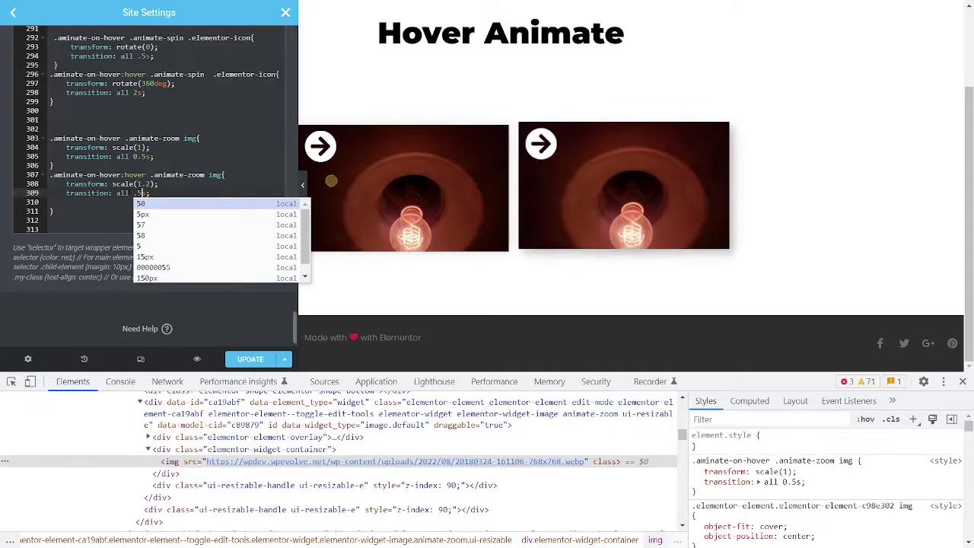
key("Escape")
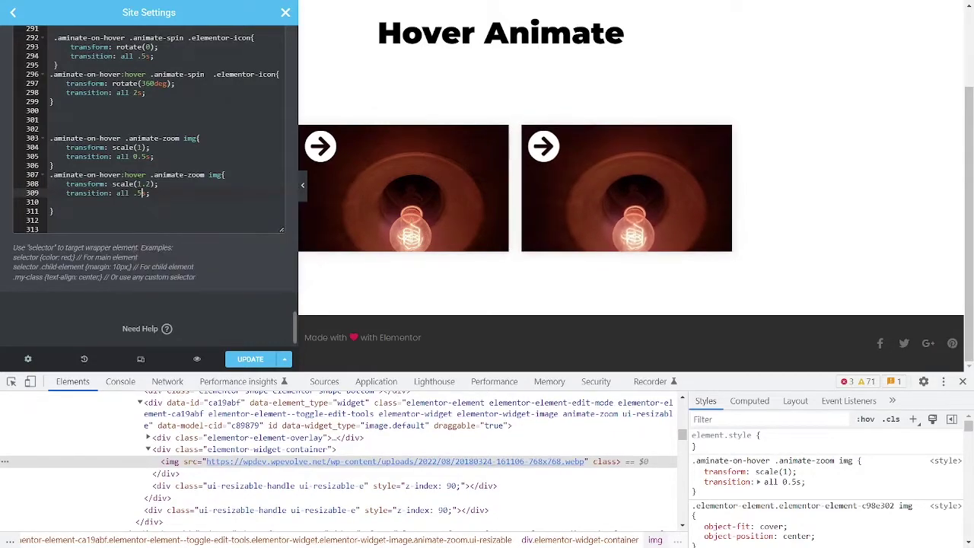
Set the hover zoom rule's transition to all 3s.
key("BackSpace")
key("BackSpace")
type("3")
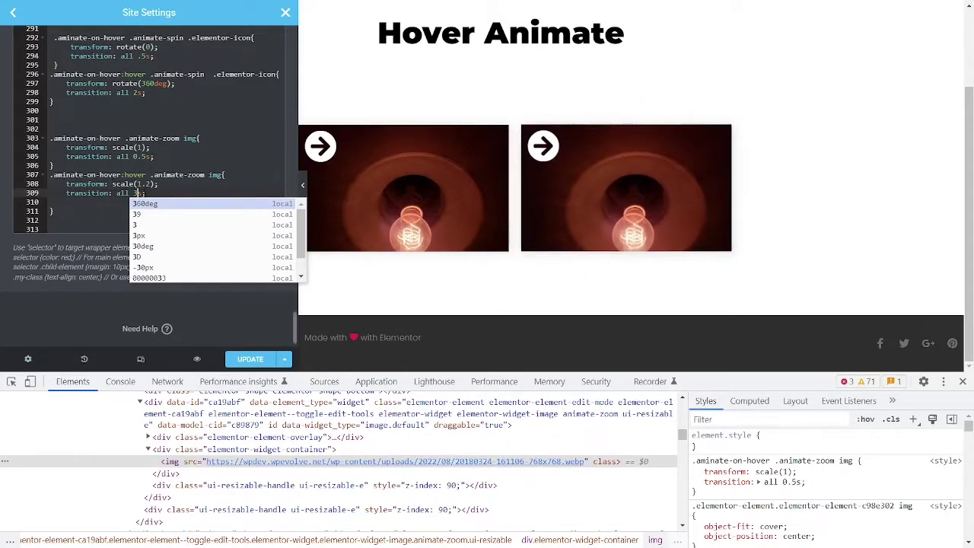
left_click(156, 194)
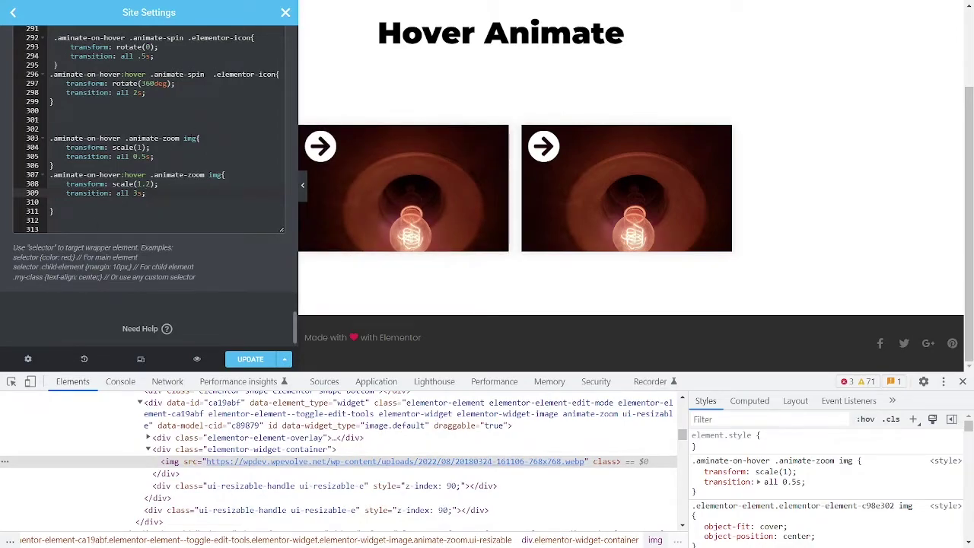
Highlight img in the .animate-zoom selector and review the Hover Animations rules from the end of the zoom block upward.
double_click(195, 138)
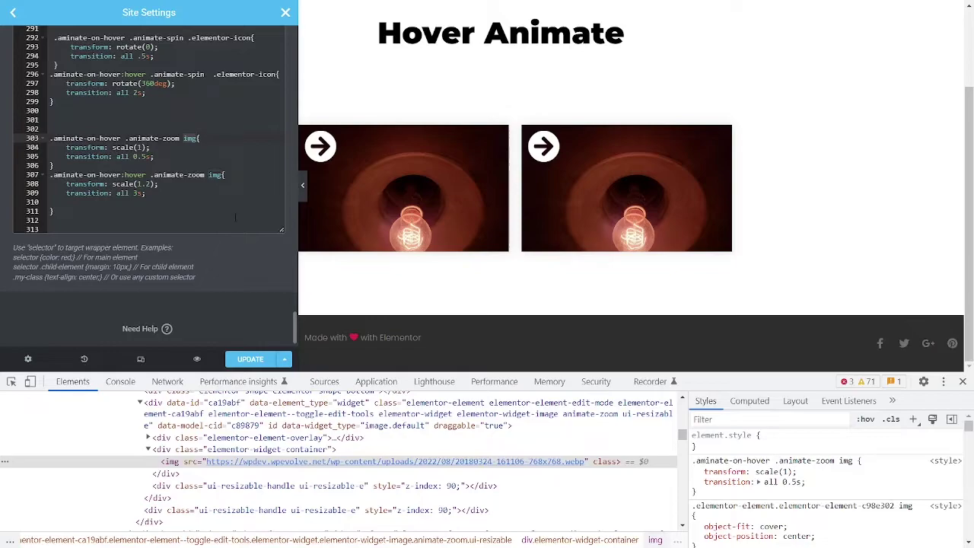
left_click(91, 202)
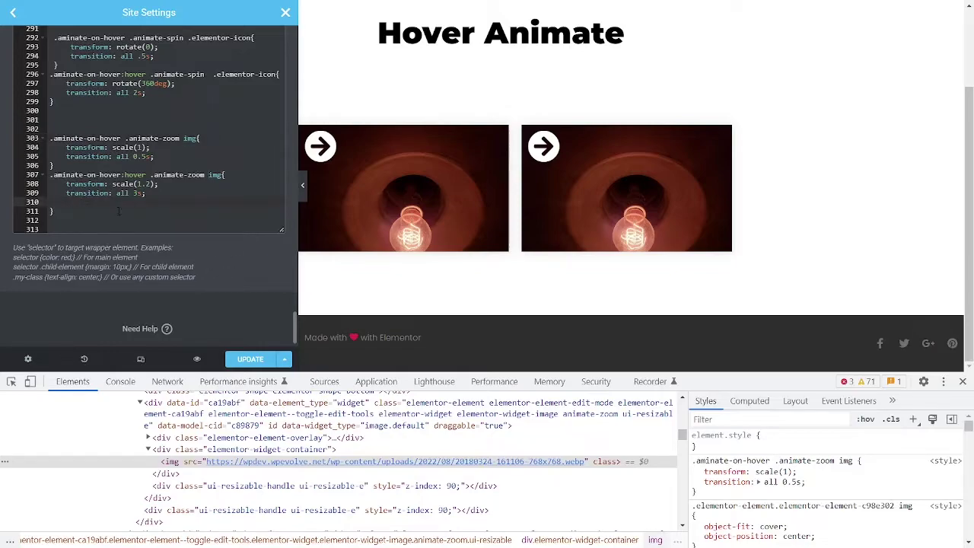
key("Down")
left_click(66, 202)
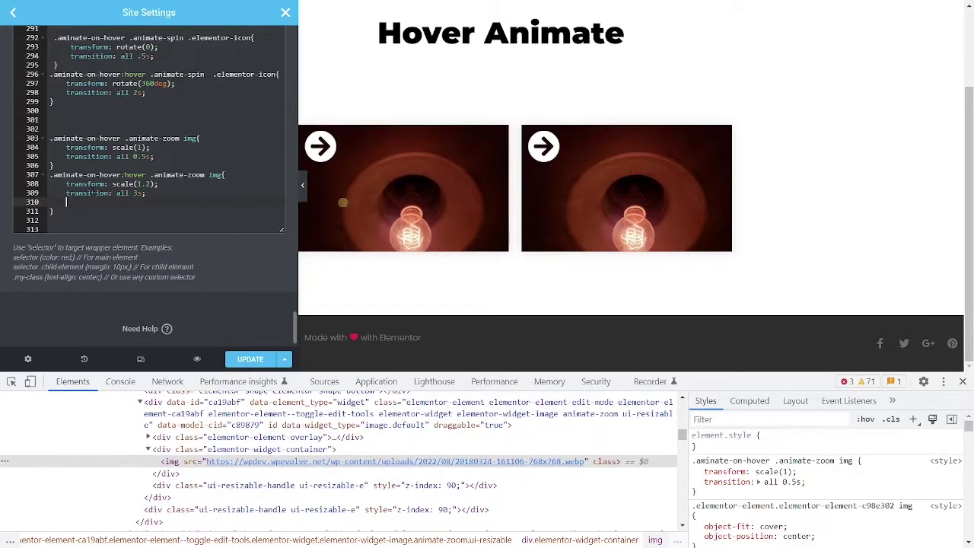
scroll(133, 205, "up", 2)
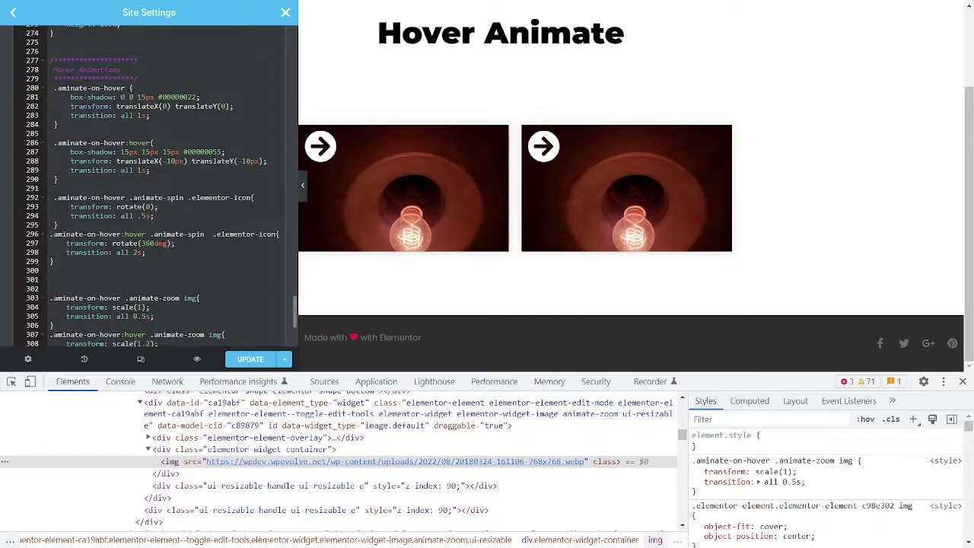